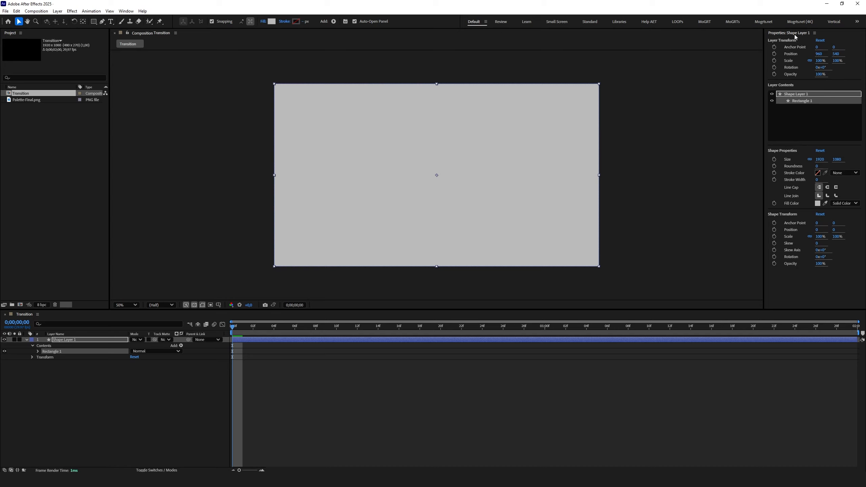
click(126, 10)
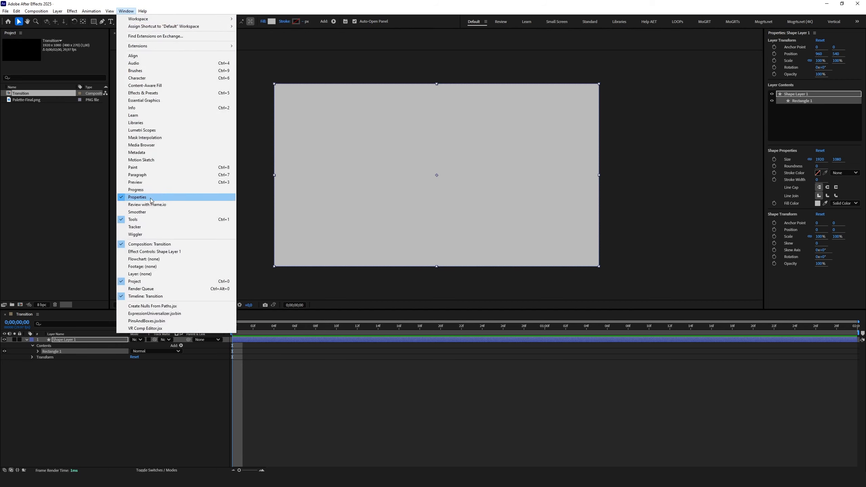
click(199, 199)
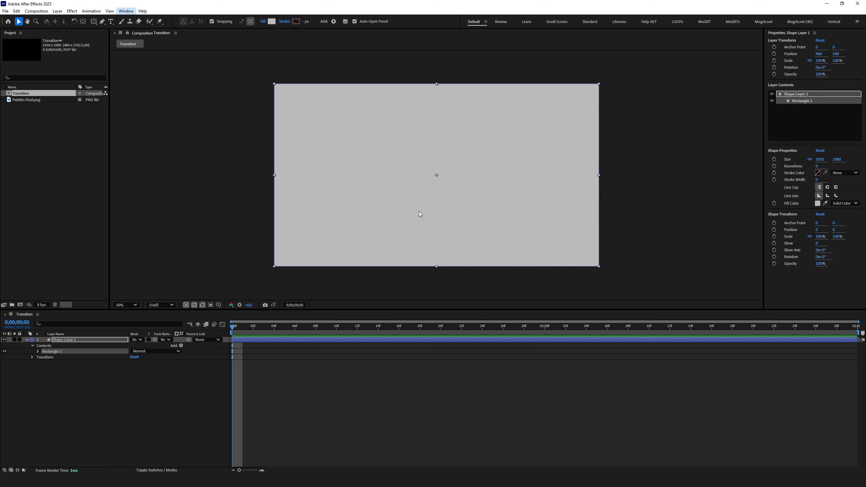
Rename the rectangle's shape layer as Shape 1.
click(75, 339)
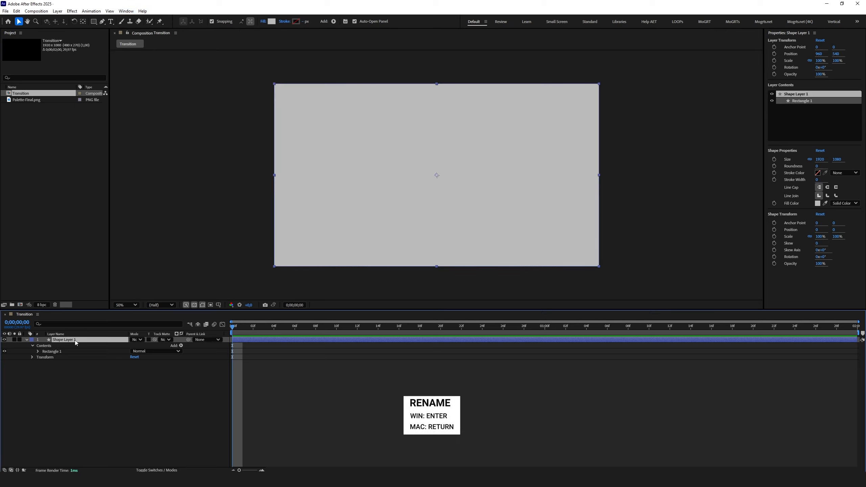
key(Return)
text(Shape)
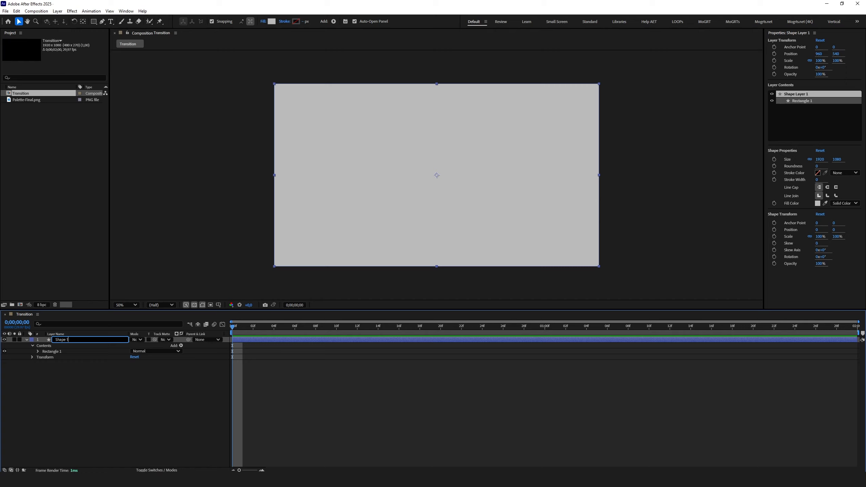
key(Return)
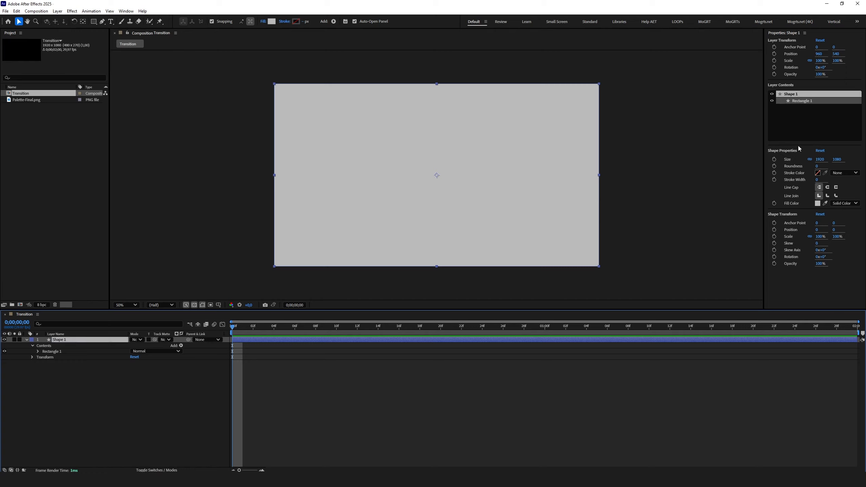
Unlink the rectangle's size dimensions and set its size to 2200 by 2200.
click(809, 160)
click(821, 159)
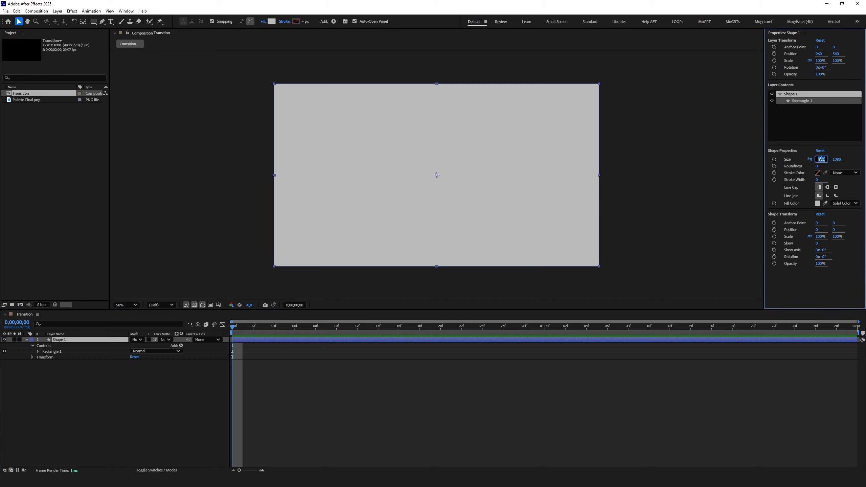
text(2200)
key(Tab)
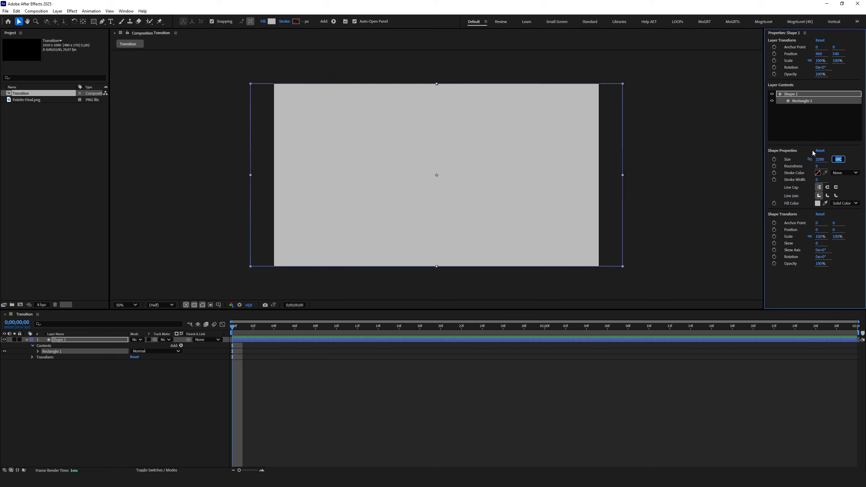
text(2200)
key(Tab)
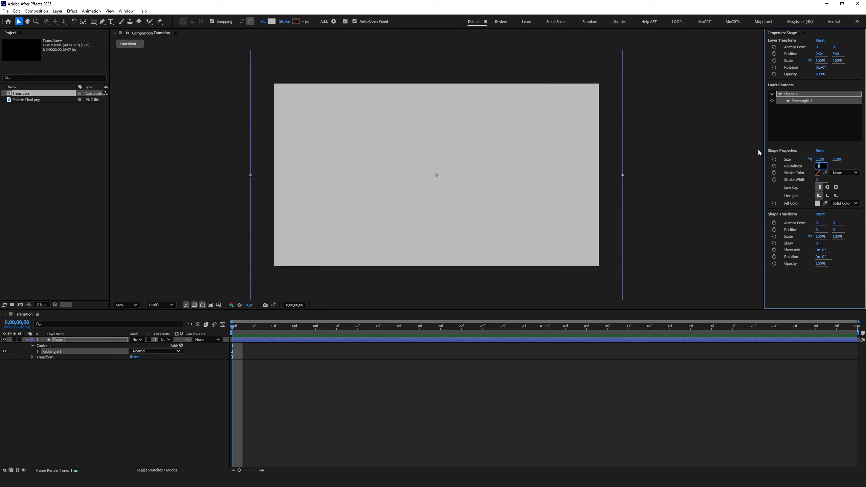
Rotate the rectangle 45° through its shape transform, leaving the layer's own rotation alone.
scroll(324, 103, down, 2)
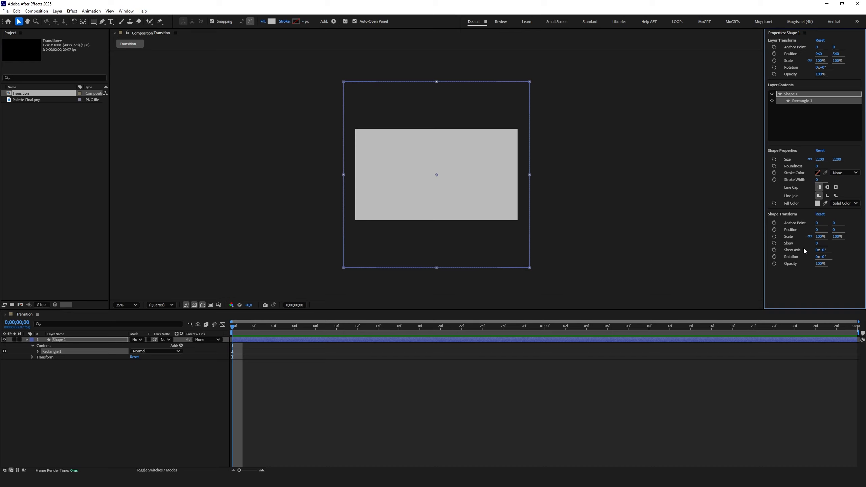
click(825, 256)
text(45)
key(Return)
Add position keyframes to Shape 1 at the start of the composition and at 1 second, both at the centred position.
key(p)
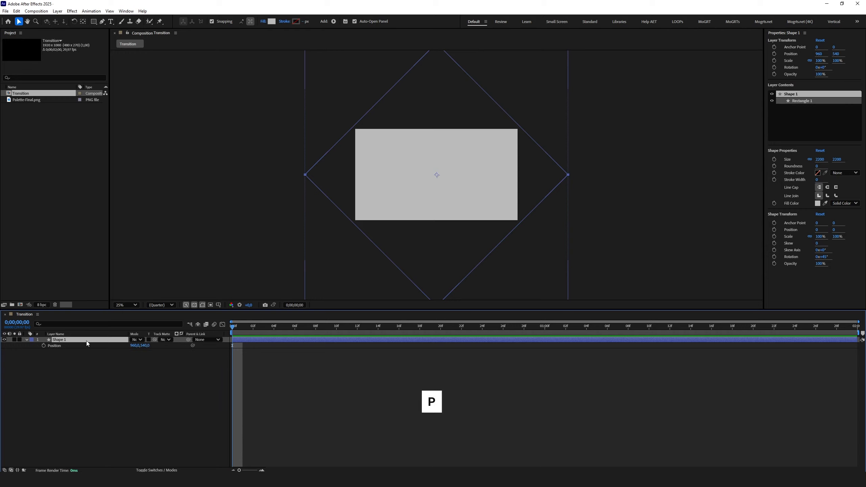
click(44, 346)
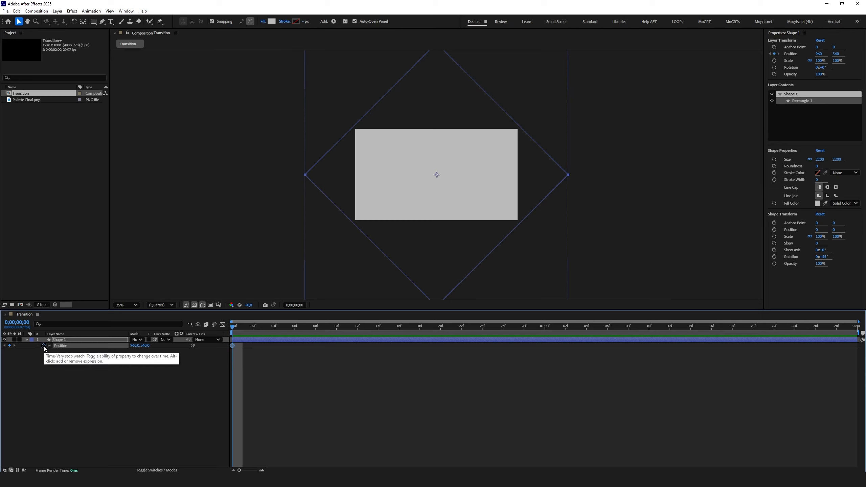
drag(269, 326, 545, 336)
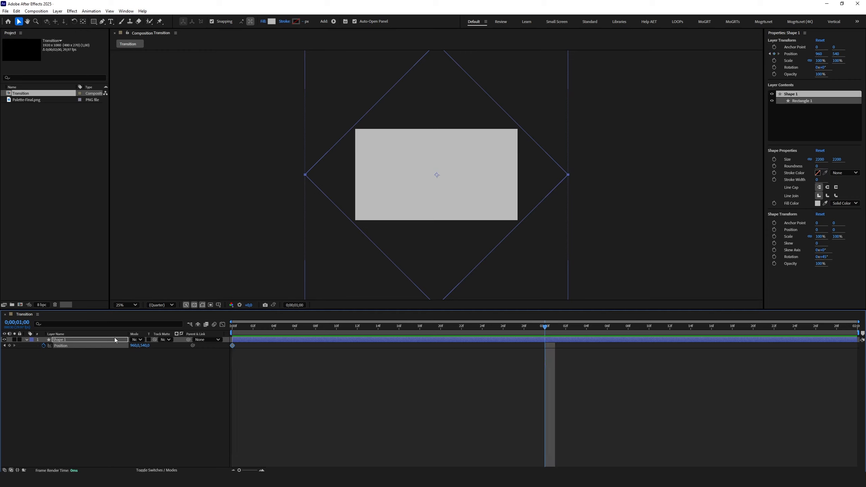
click(10, 346)
At frame 0, move Shape 1 off the right side of the frame by setting its X position to 3530.
drag(327, 336, 232, 333)
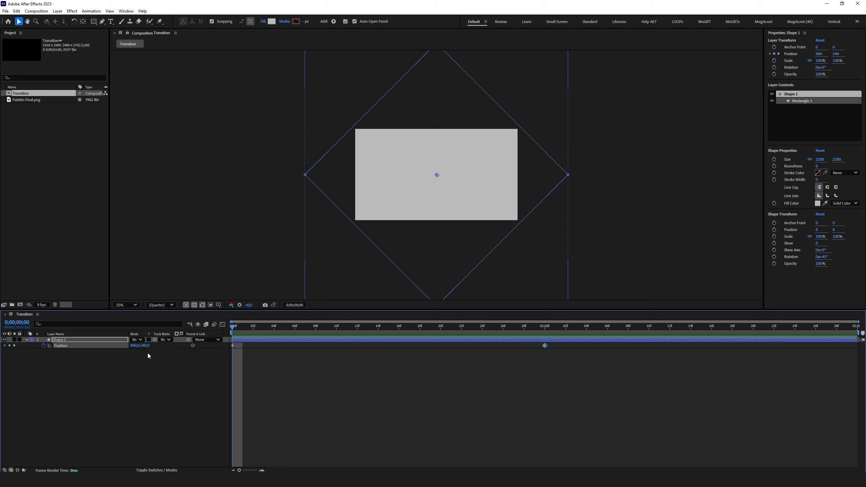
drag(132, 348, 337, 357)
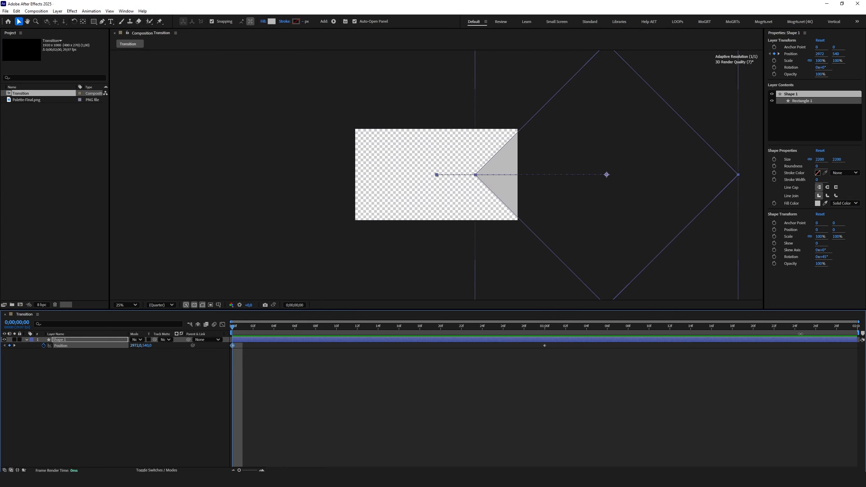
drag(141, 346, 317, 344)
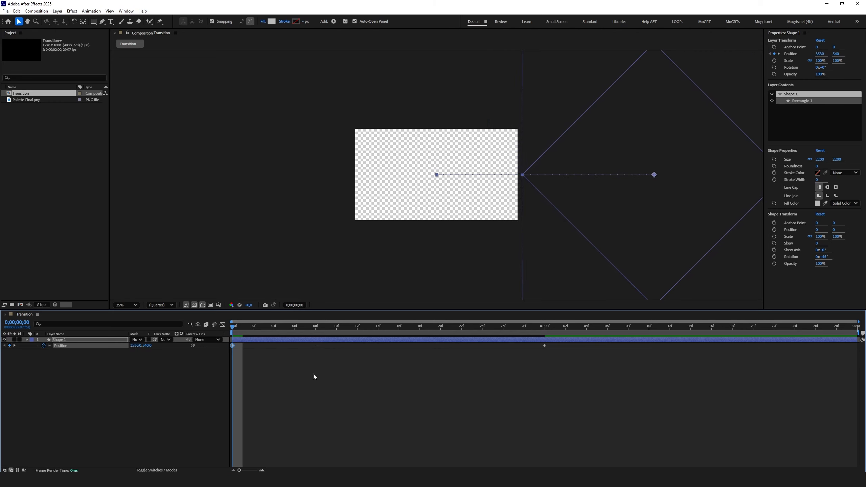
Ease both position keyframes of Shape 1 and reshape their speed graph into a sharp early peak around frame 6.
drag(620, 390, 226, 343)
click(222, 324)
right_click(288, 370)
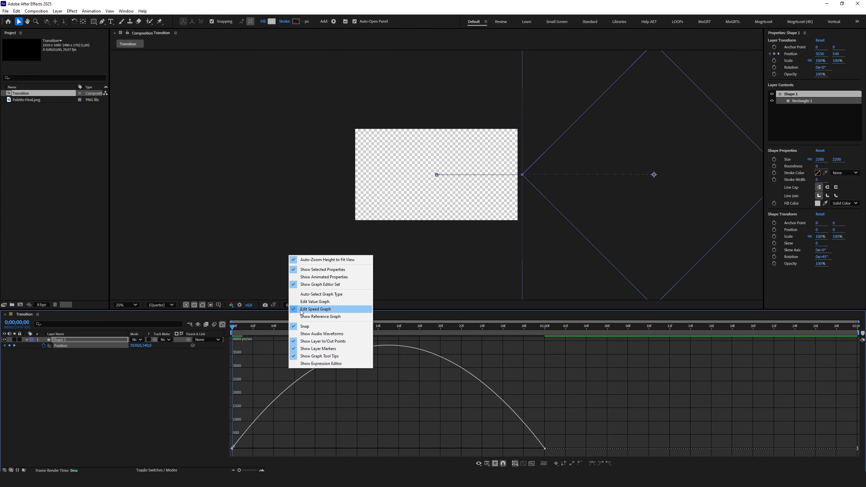
click(317, 309)
drag(491, 448, 362, 450)
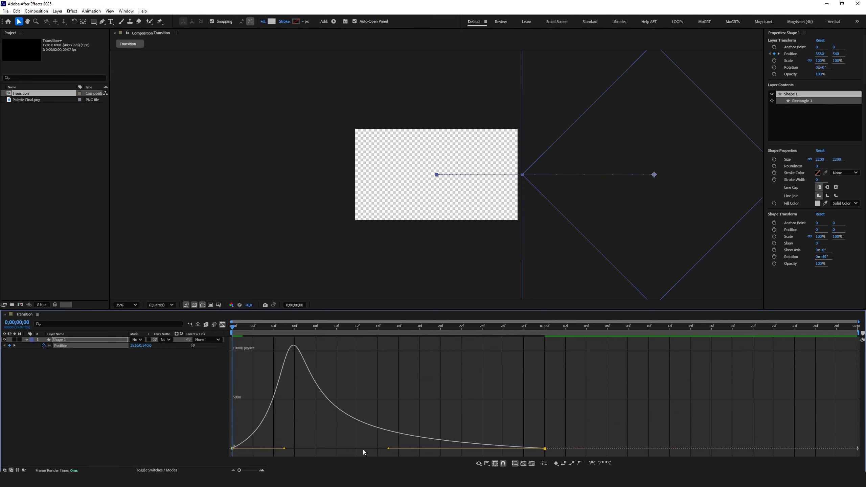
Preview the eased slide-in animation and return from the graph editor to the layer timeline.
key(space)
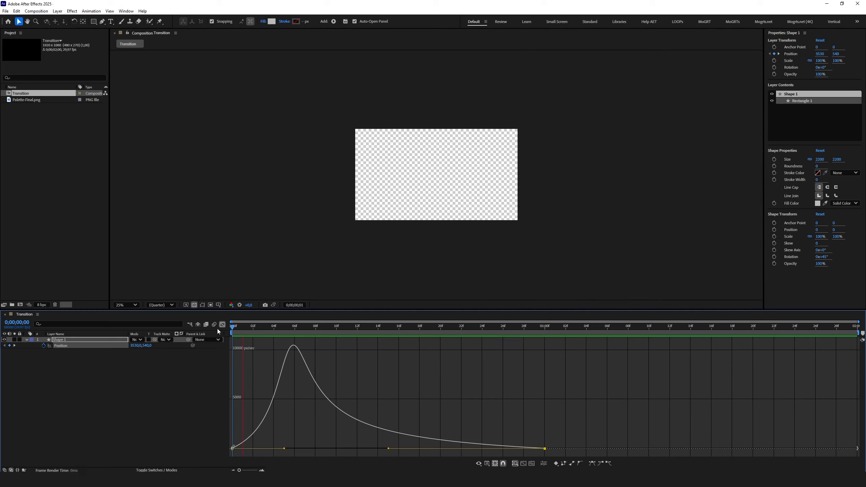
click(223, 325)
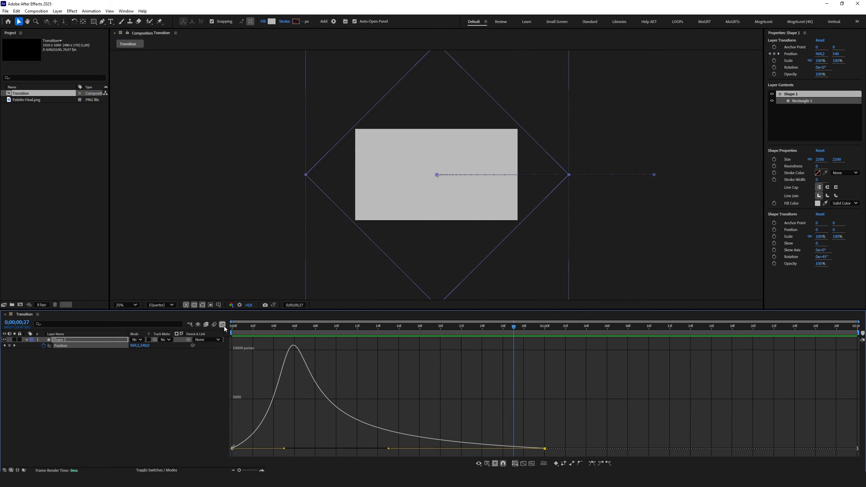
click(222, 325)
click(132, 372)
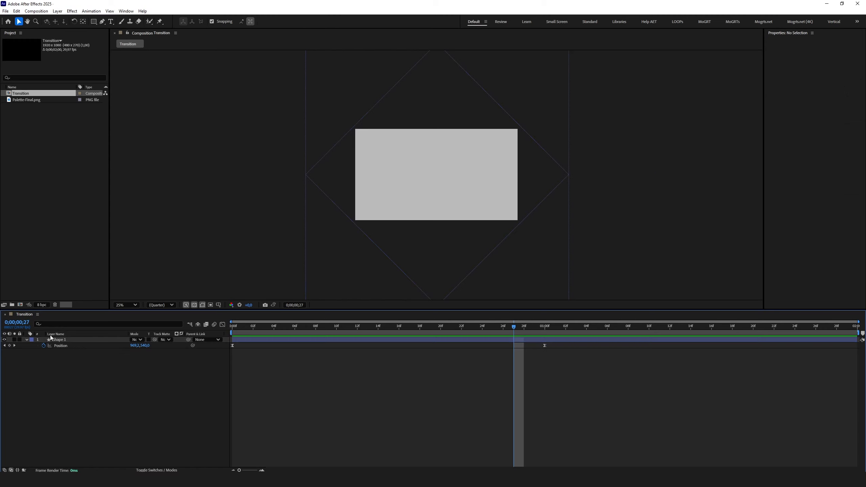
Duplicate Shape 1 as a layer starting at frame 4 with a darker gray fill of 8D8D8D.
click(59, 340)
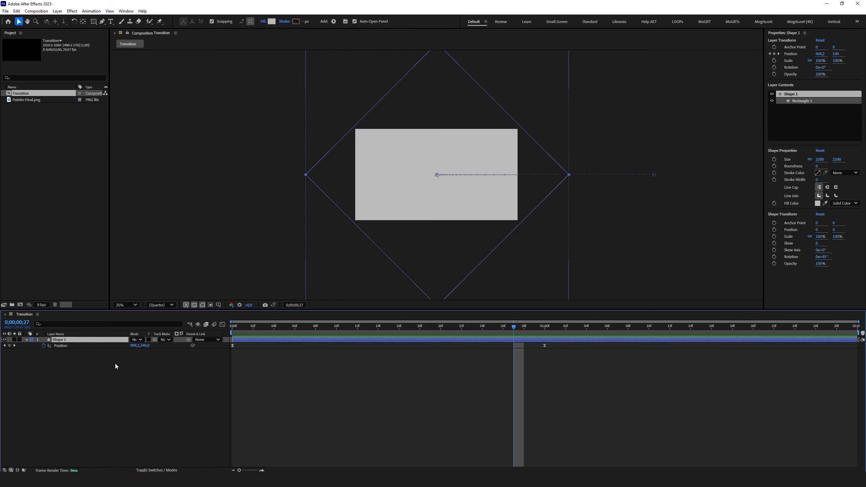
key(ctrl+d)
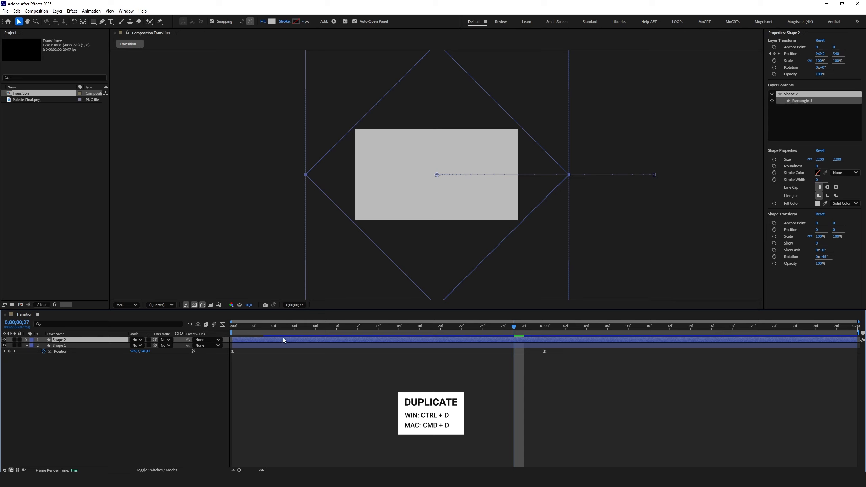
drag(257, 340, 296, 338)
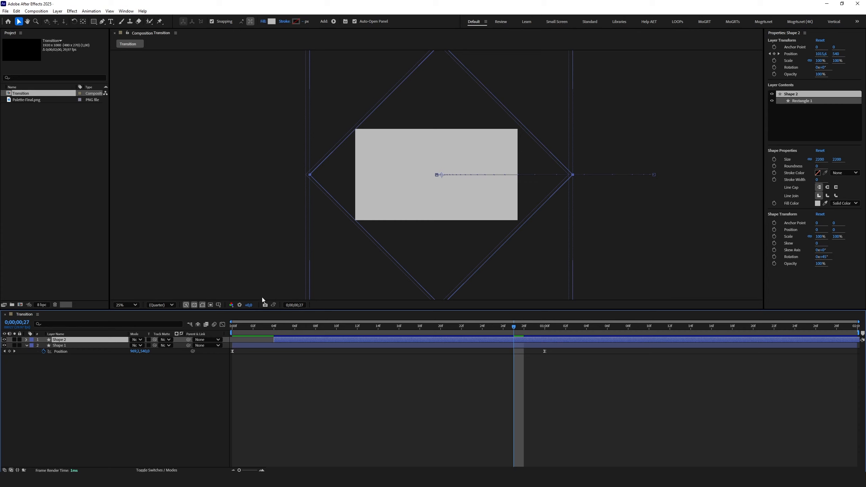
click(818, 203)
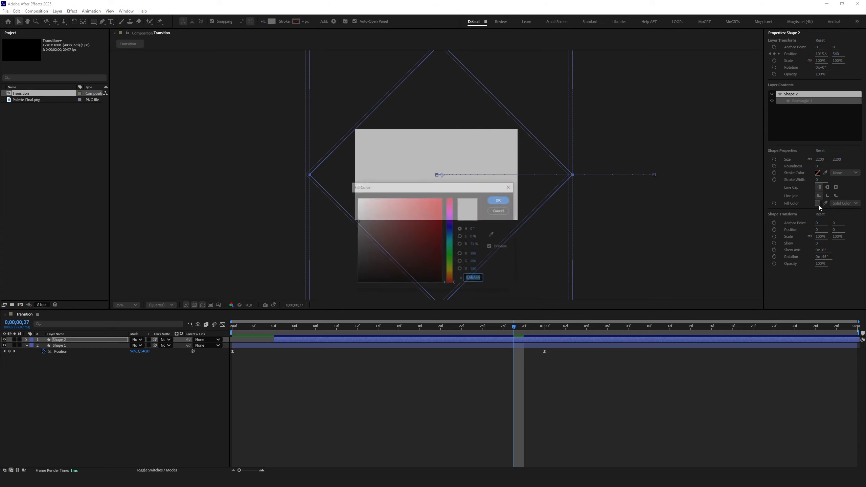
drag(398, 238, 339, 237)
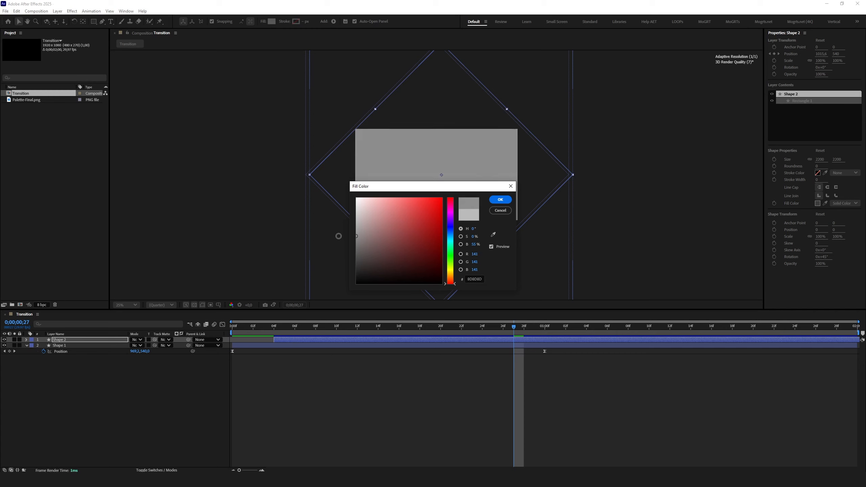
click(495, 200)
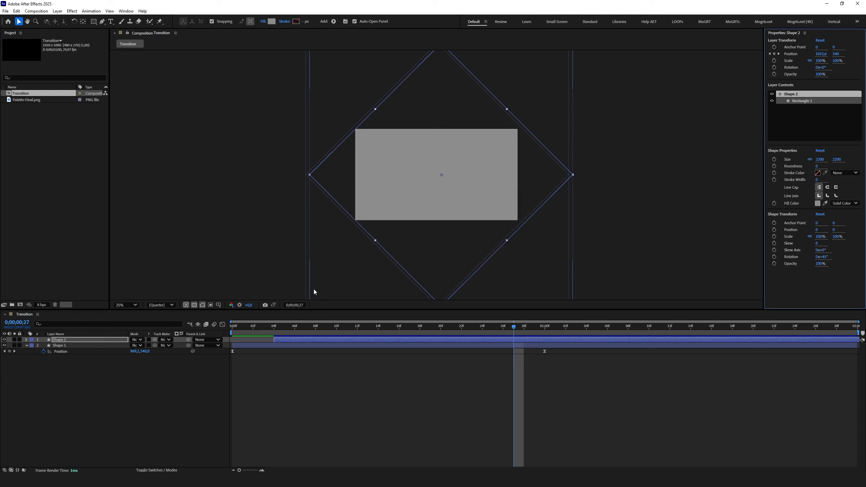
Duplicate Shape 2 as a layer starting at frame 8 with a darker gray fill of RGB 97, 97, 97.
key(ctrl+d)
drag(283, 339, 324, 339)
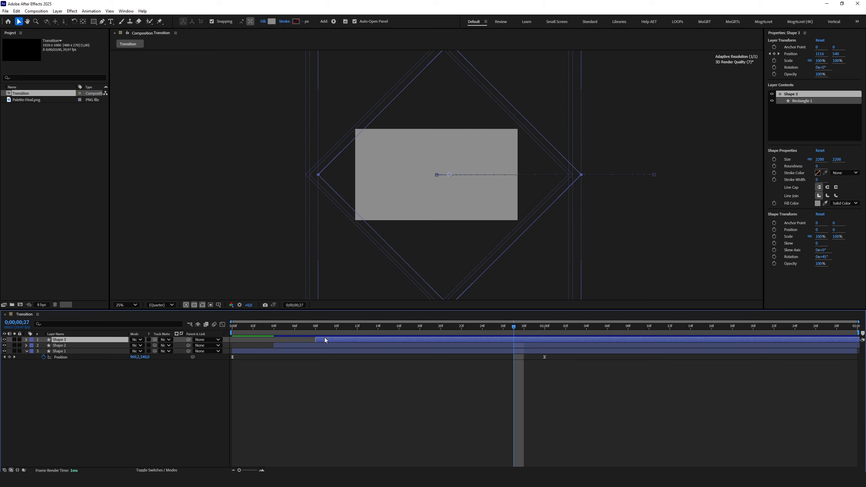
click(818, 203)
drag(406, 254, 340, 251)
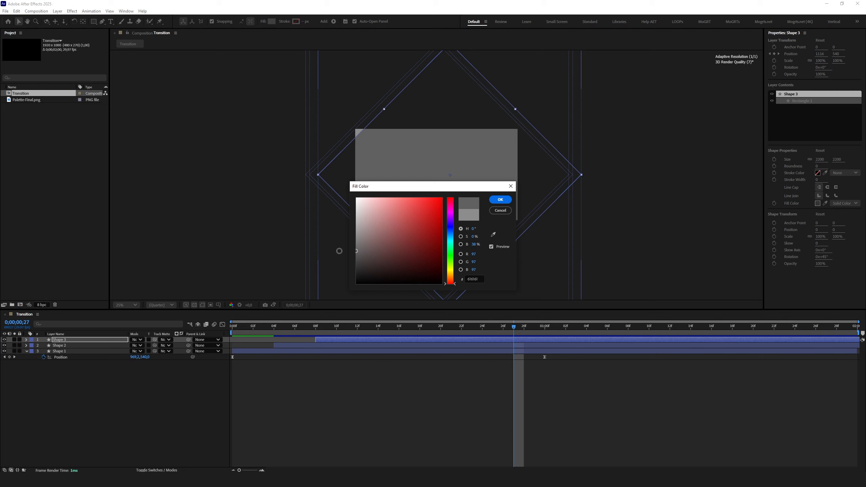
click(500, 200)
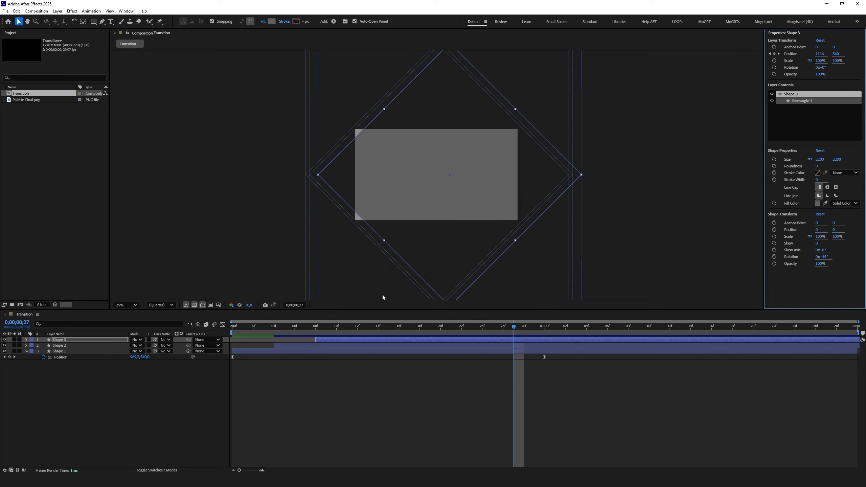
Duplicate Shape 3 as a layer starting at frame 12 with a still darker, near-black gray fill.
click(77, 340)
key(ctrl+d)
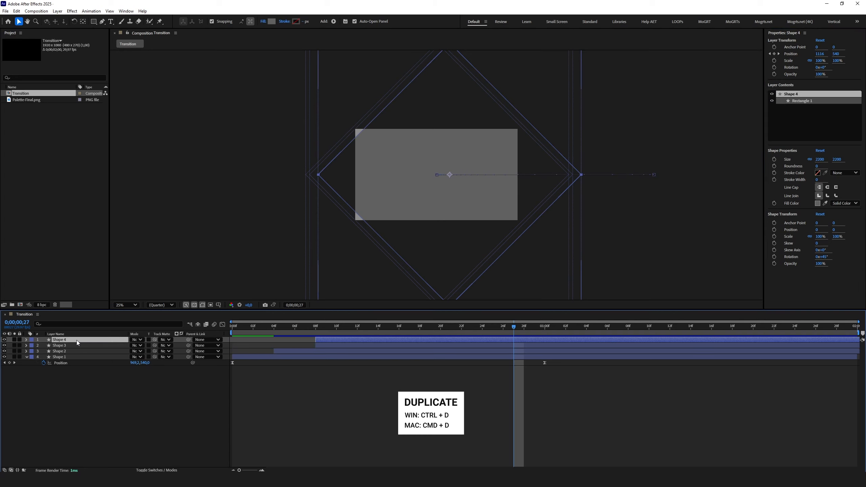
drag(333, 341, 370, 341)
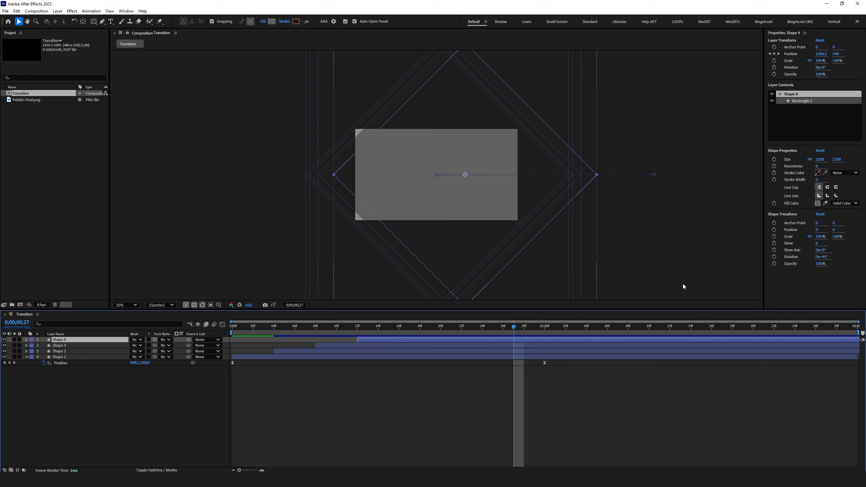
click(818, 203)
drag(361, 265, 341, 266)
key(Return)
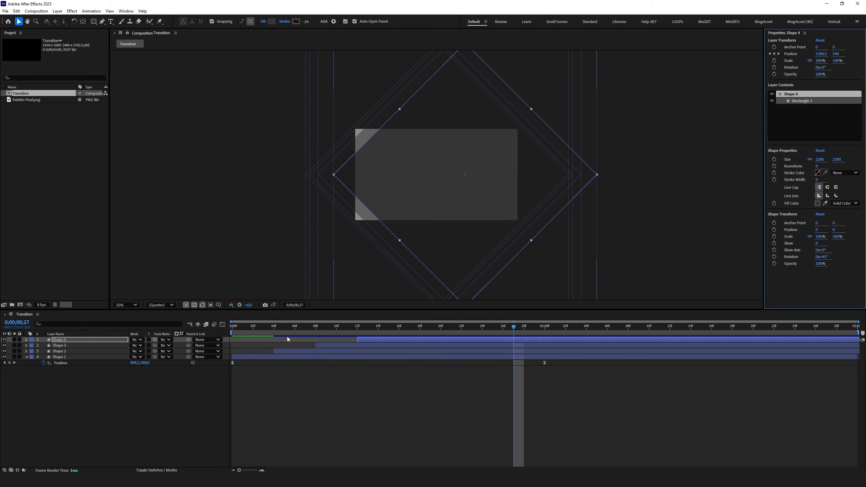
Preview the staggered animation of the four shape layers.
key(space)
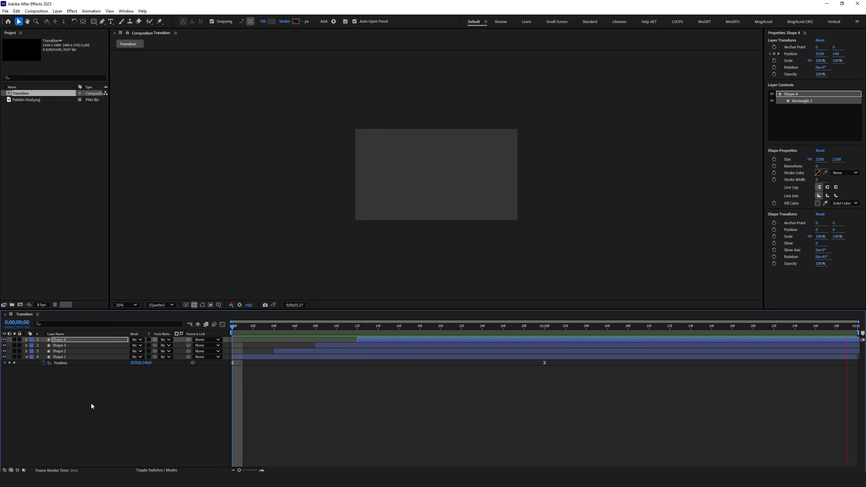
key(space)
Duplicate the Shape 4 layer and rename the copy Matte.
click(71, 341)
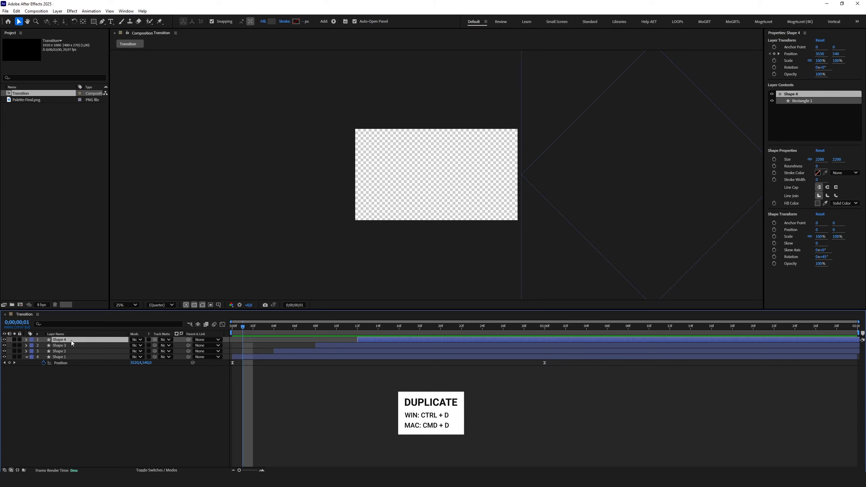
key(ctrl+d)
key(Return)
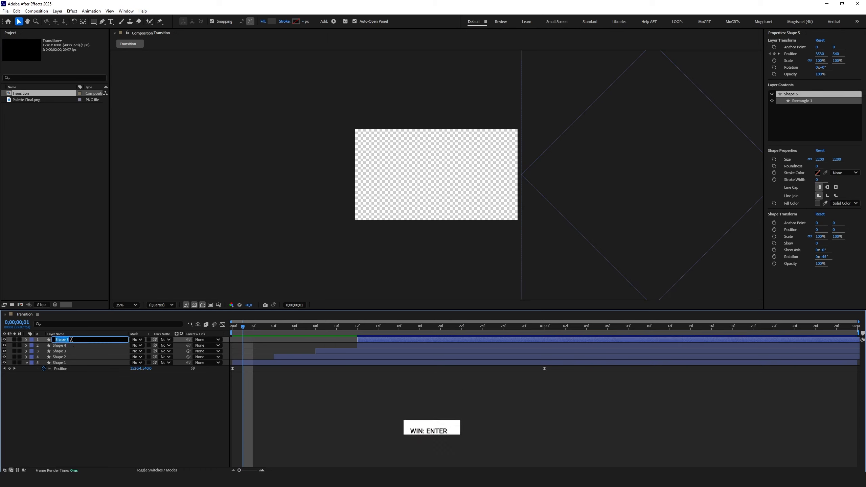
text(Matte)
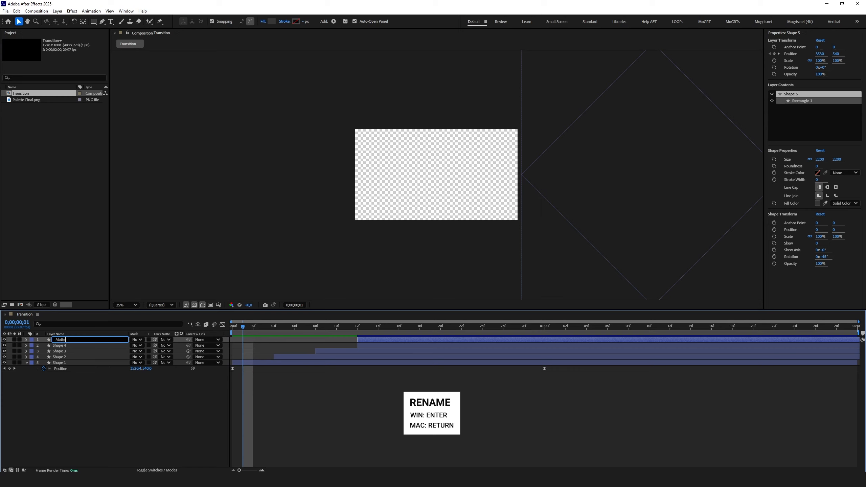
key(Return)
Hide the Matte layer and pre-compose Shape 1 through Shape 4 into a new composition named Shapes.
click(68, 346)
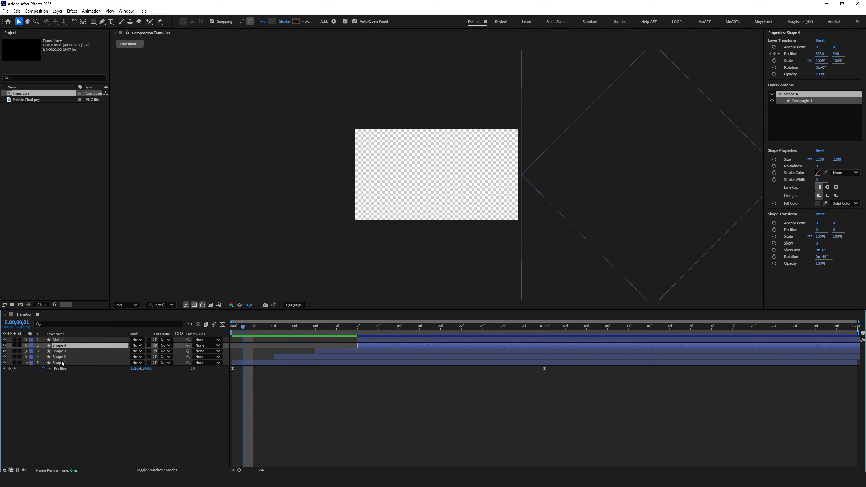
click(4, 339)
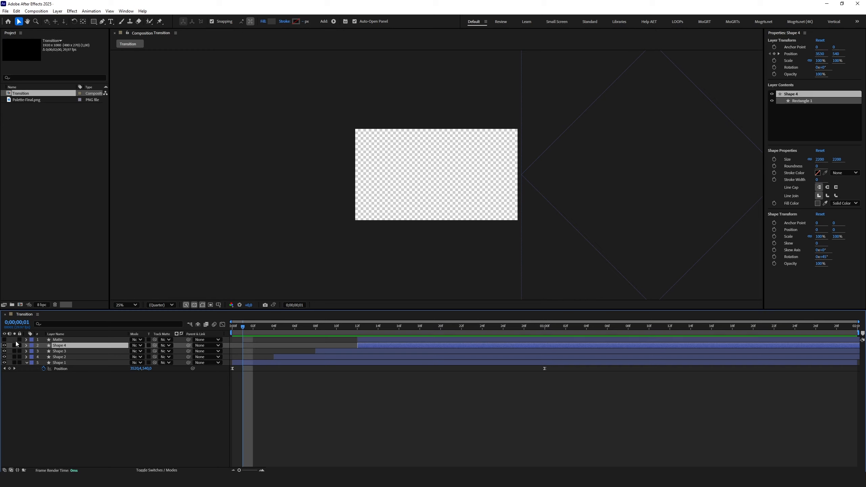
shift+click(65, 361)
right_click(66, 363)
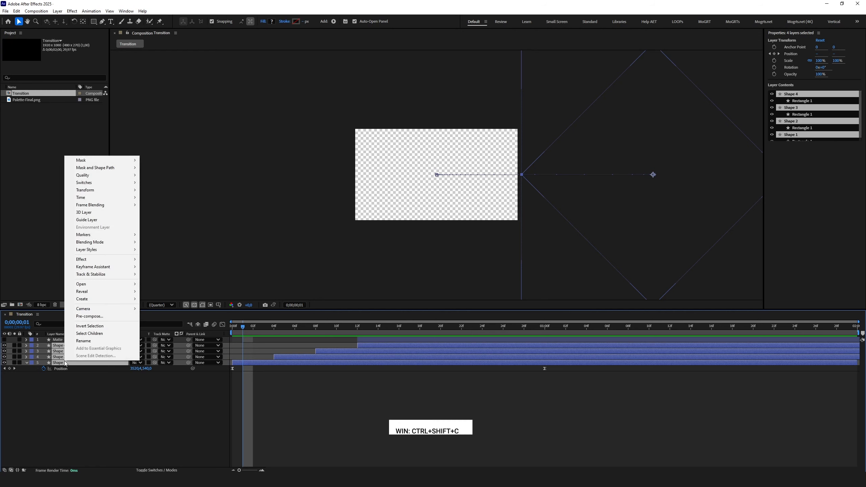
click(84, 317)
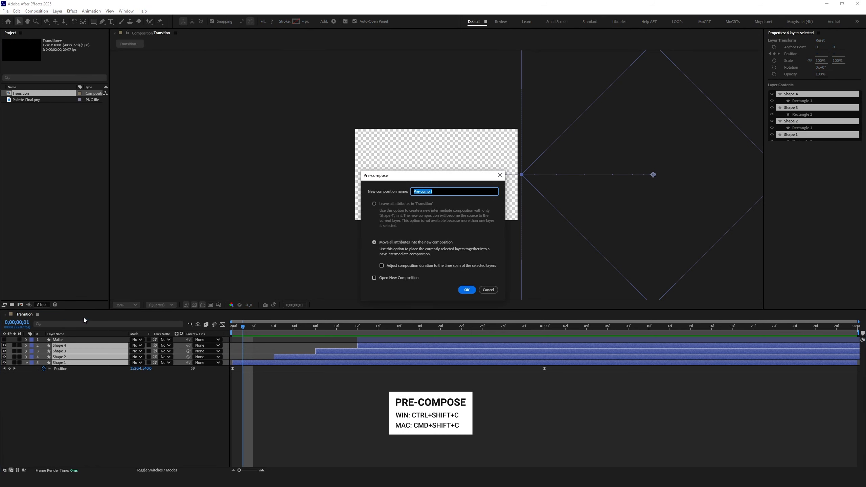
text(Shape)
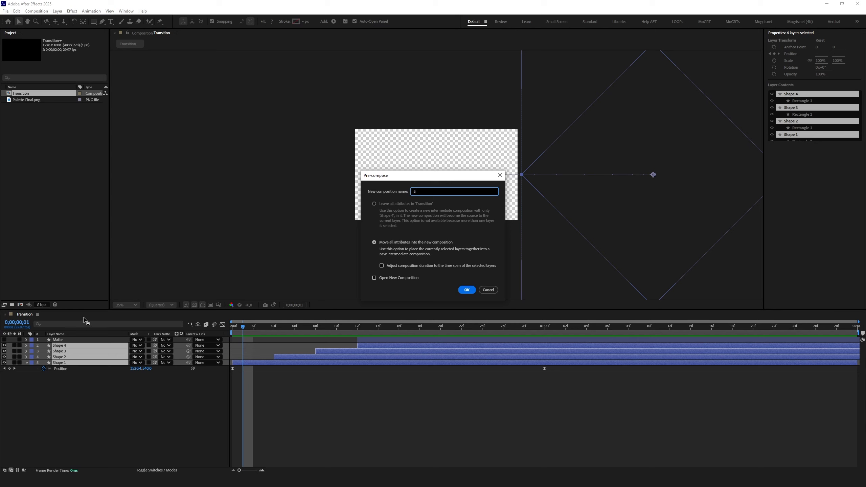
key(Return)
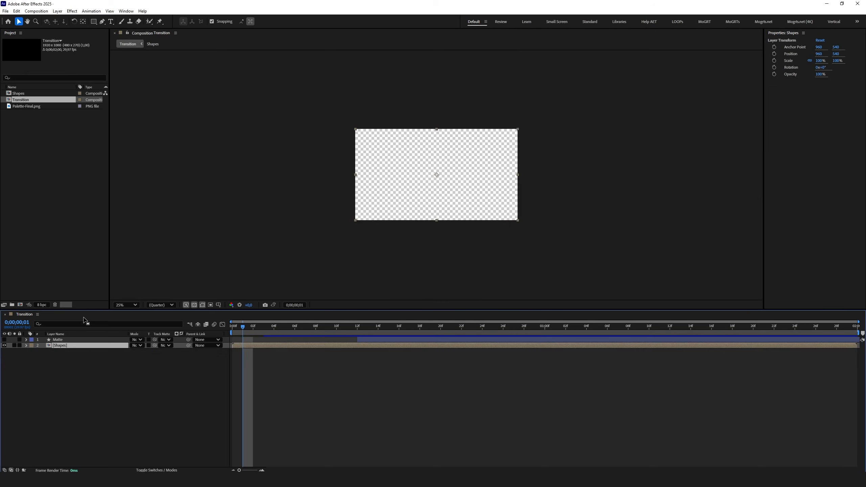
Make the Matte layer visible again and shift it to start at the beginning of the timeline.
click(43, 340)
click(4, 339)
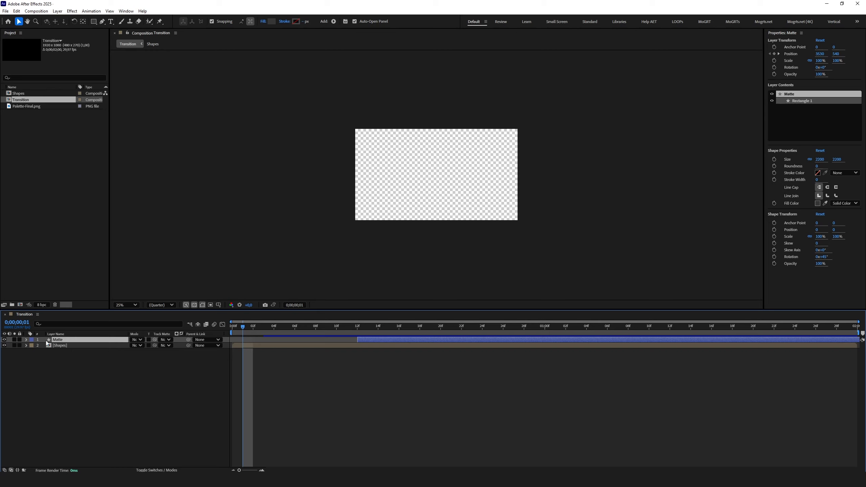
drag(372, 343, 243, 346)
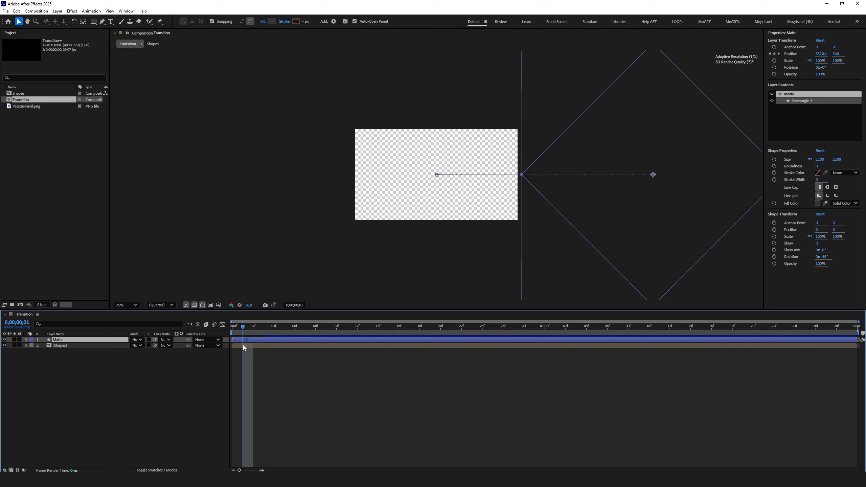
key(Home)
Remove the Matte layer's Position keyframes and set its X position to 960.
key(p)
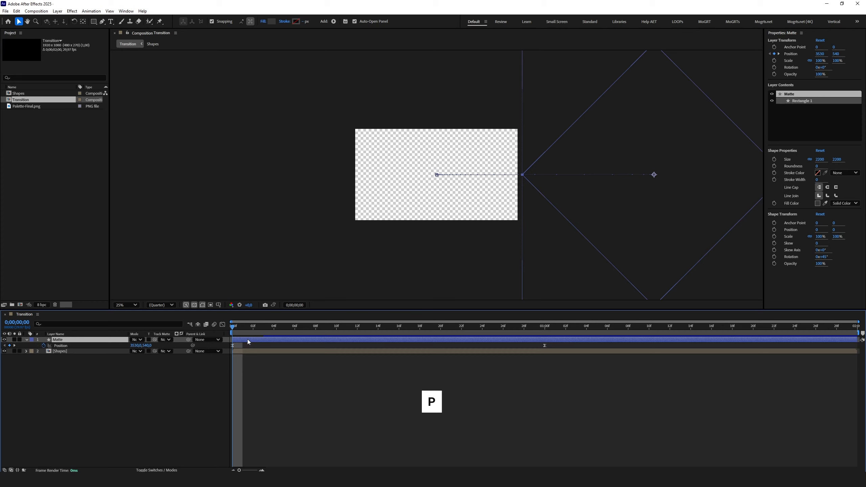
click(44, 346)
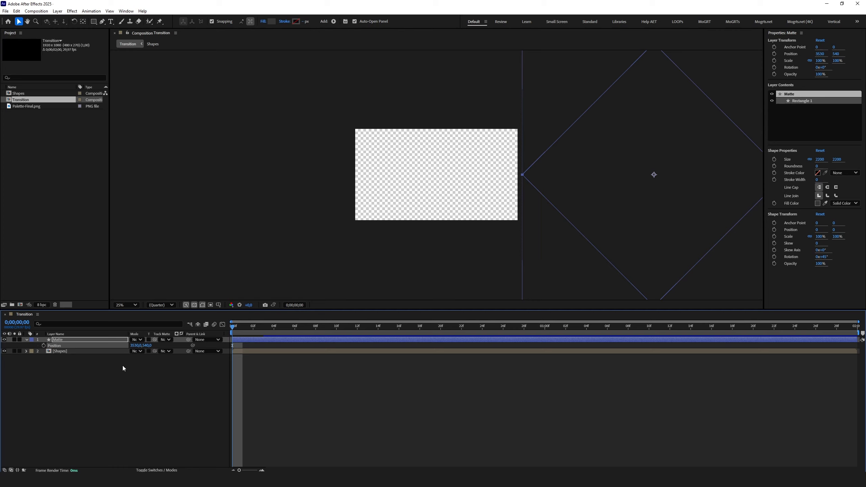
click(135, 346)
text(960)
key(Return)
Move the Matte layer's start to 1 second and add a Position keyframe there.
drag(244, 339, 557, 335)
key(i)
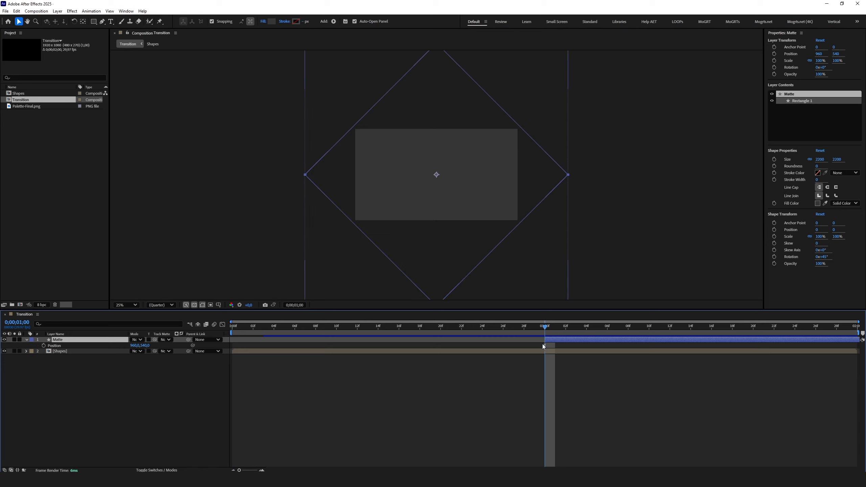
click(43, 346)
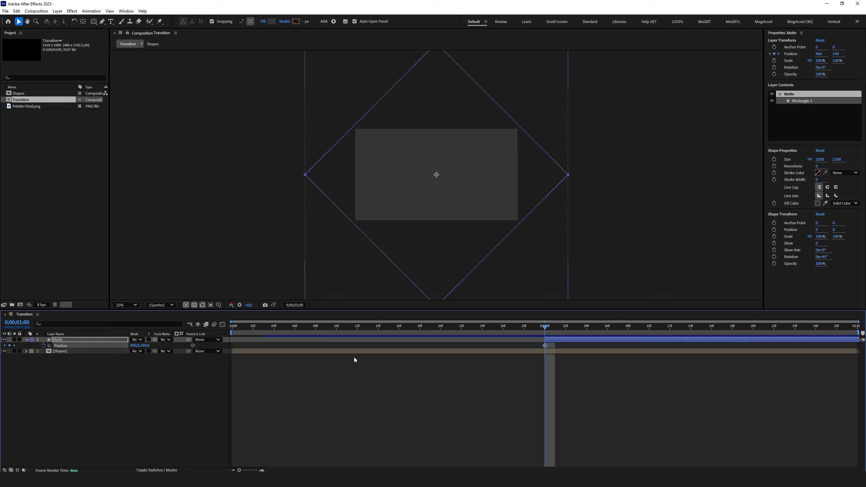
Add a Matte Position keyframe at 0;00;01;29, then change the X position at 1 second to -1602.
drag(544, 326, 860, 338)
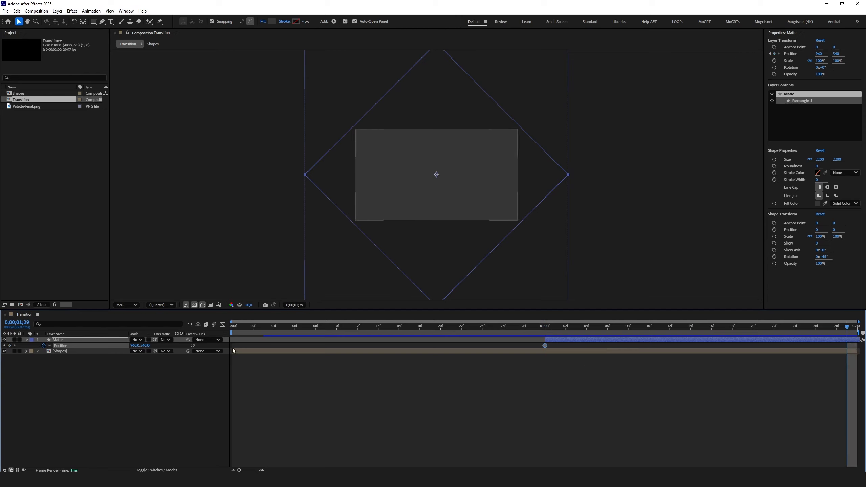
click(10, 345)
drag(706, 329, 545, 349)
drag(136, 346, 23, 364)
drag(137, 347, 23, 359)
drag(144, 347, 77, 355)
Apply Easy Ease to both Matte Position keyframes and shape the speed graph for a fast start and long slowdown.
drag(540, 347, 862, 365)
key(F9)
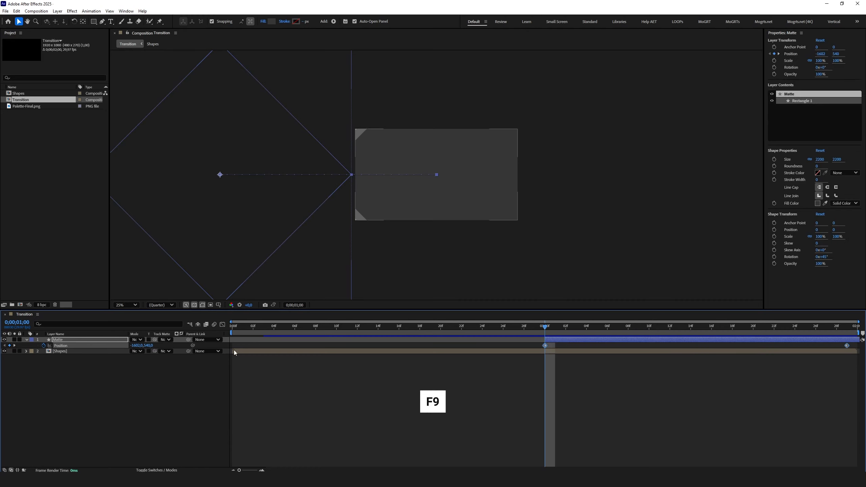
click(223, 324)
drag(535, 428, 552, 456)
drag(842, 427, 853, 458)
drag(796, 450, 675, 459)
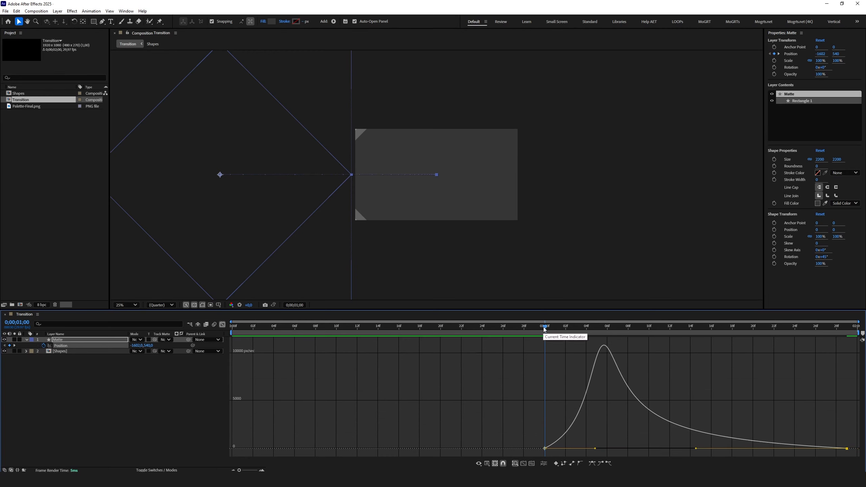
Change the Matte layer's fill to the near-black gray 1B1B1B and return to the layer bar view.
text(1B1B1B)
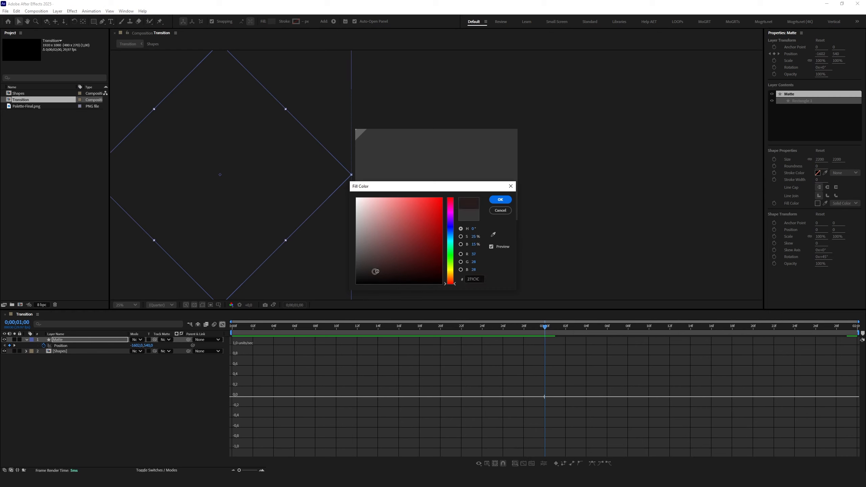
key(Return)
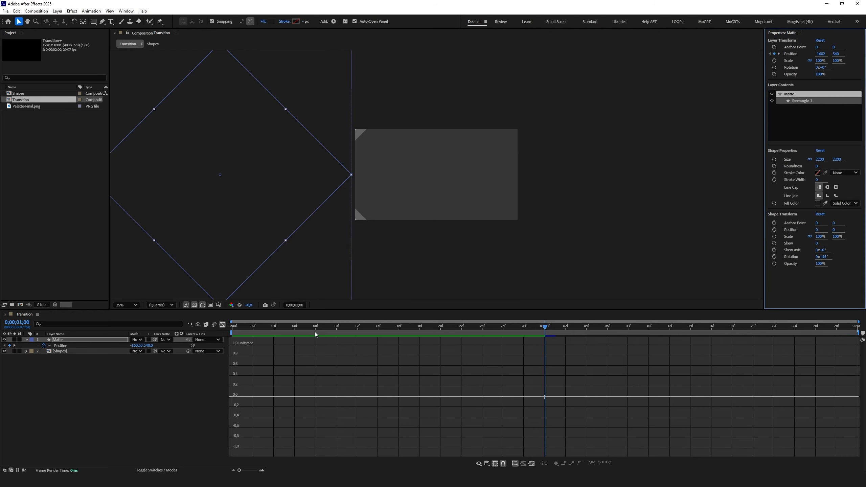
click(223, 325)
Preview the transition from the start with the Matte layer's movement.
click(231, 327)
key(space)
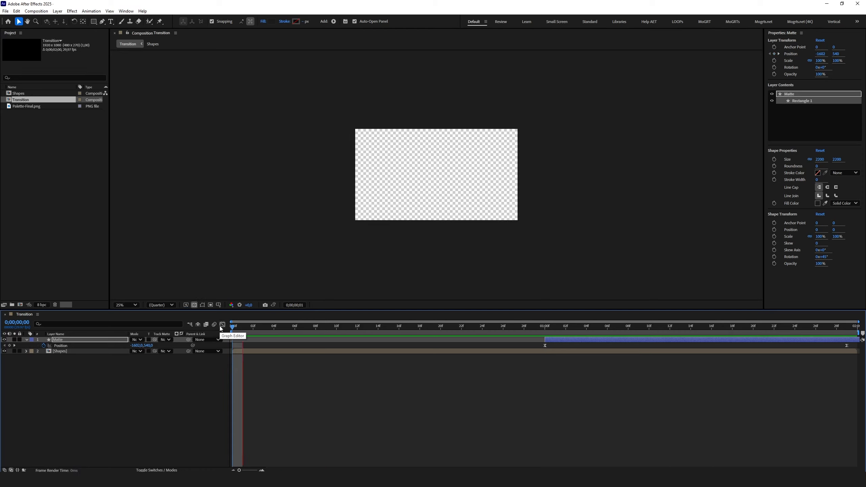
key(space)
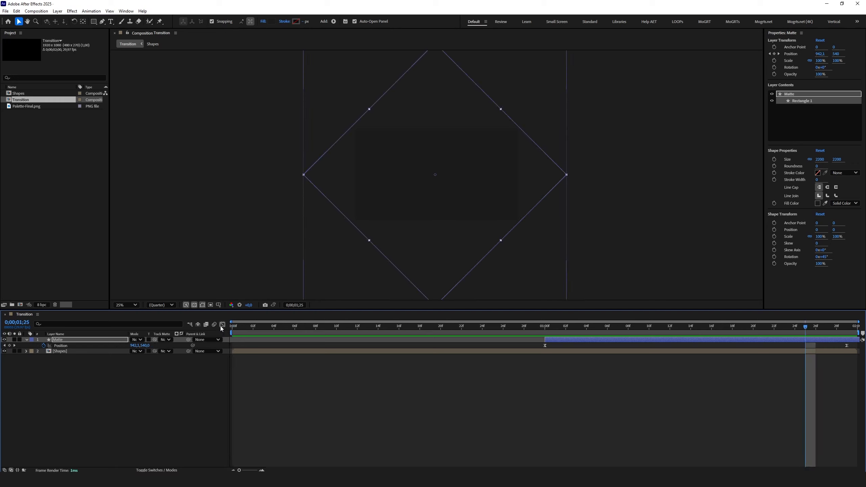
Set the Matte layer as the track matte of the Shapes layer and invert the matte.
click(80, 340)
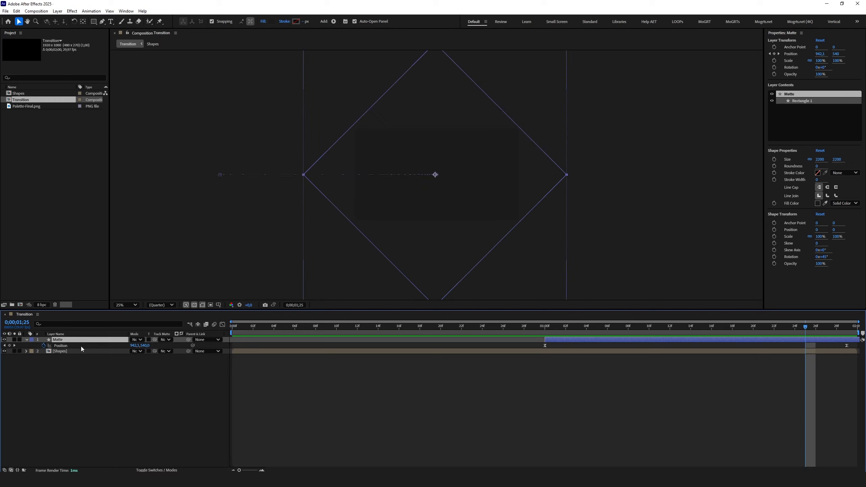
click(78, 352)
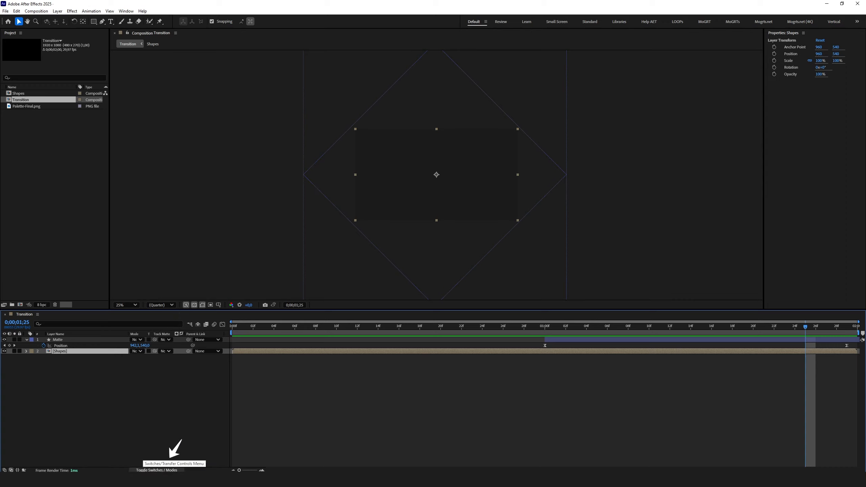
click(161, 471)
click(162, 471)
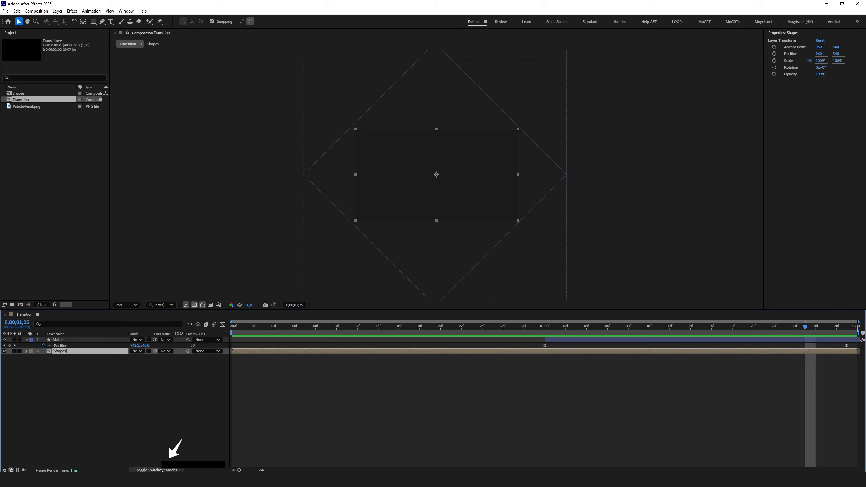
click(163, 352)
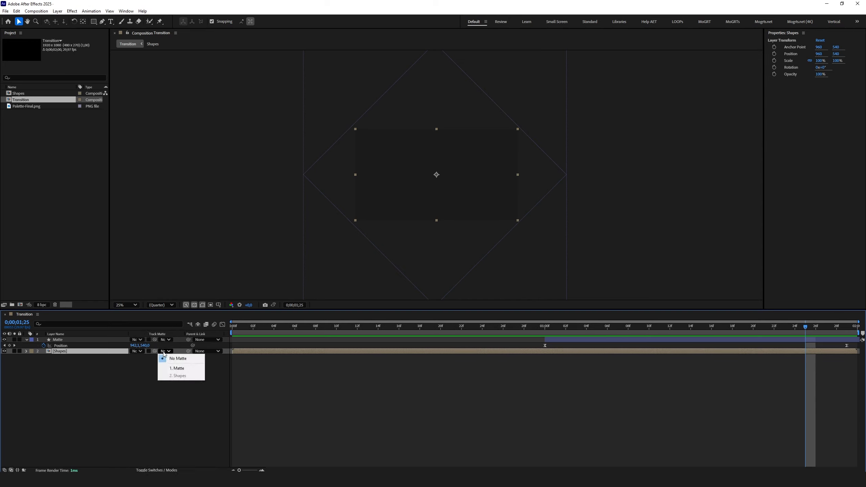
click(173, 369)
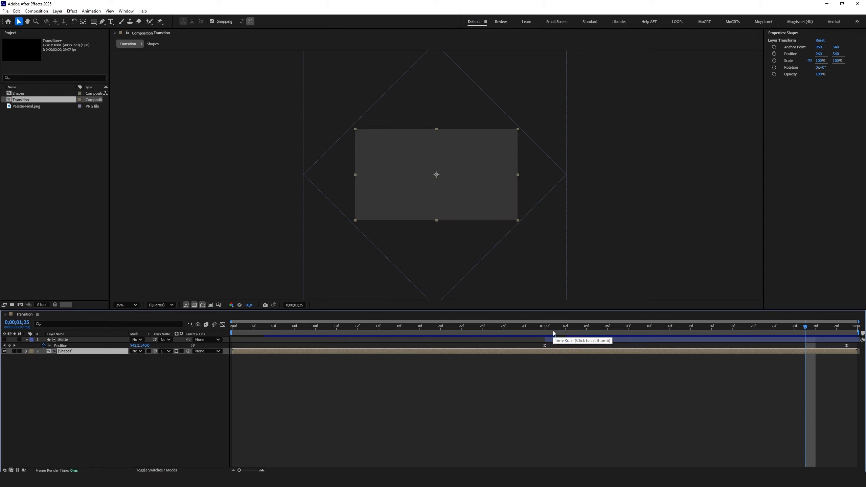
drag(545, 328, 615, 339)
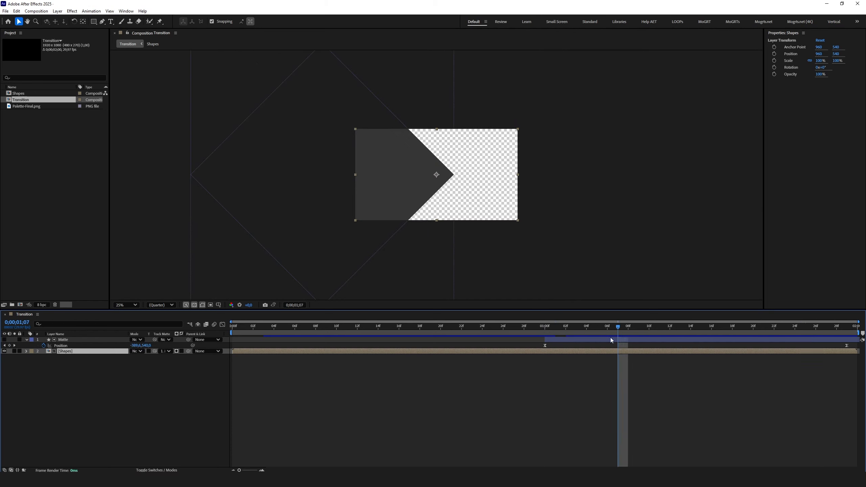
click(183, 351)
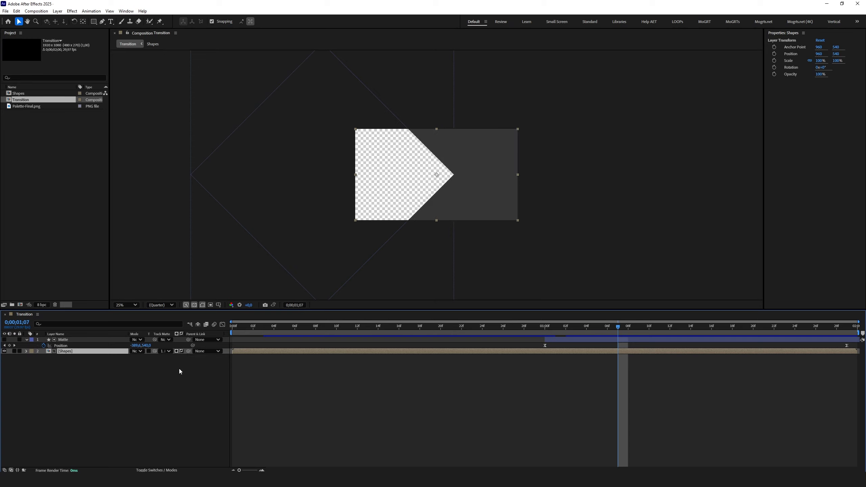
Play the transition from the start to check the inverted matte reveal.
drag(295, 333, 229, 332)
key(space)
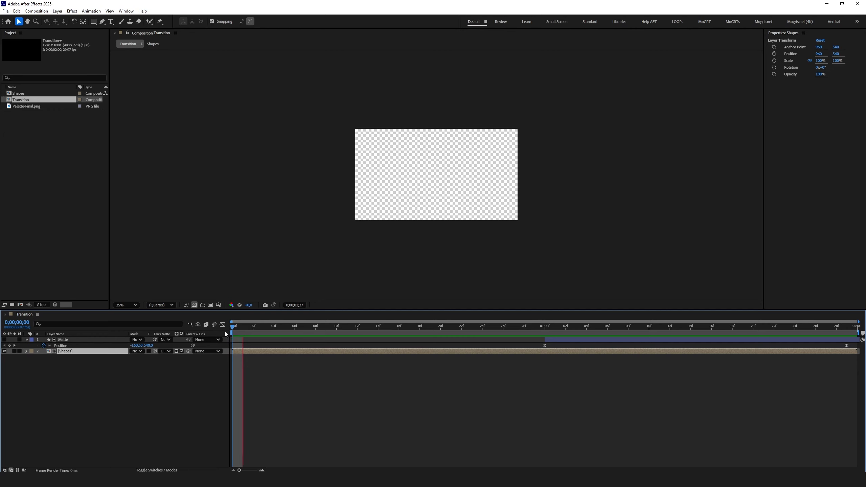
key(space)
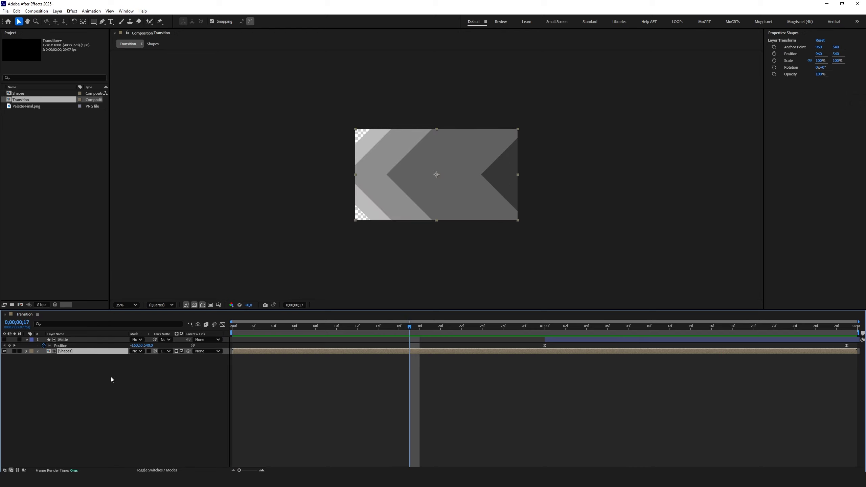
Pre-compose the Matte and Shapes layers into a new composition named Mogrt, moving all attributes into it.
drag(109, 377, 69, 339)
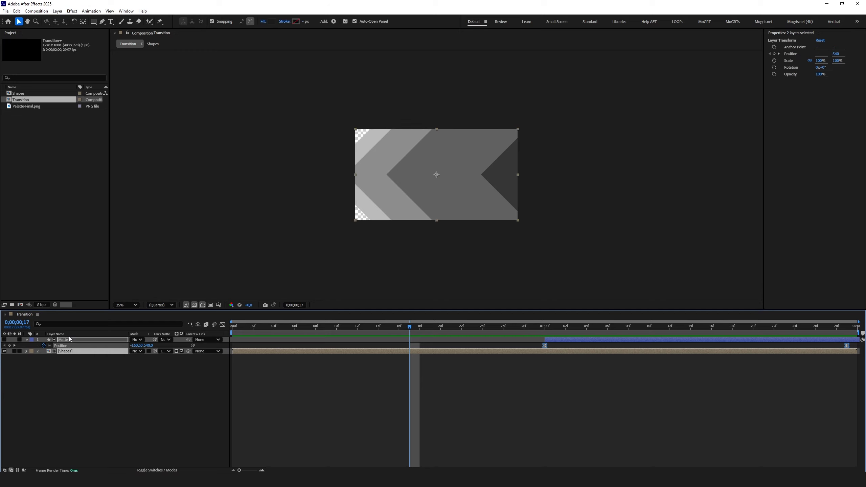
right_click(69, 338)
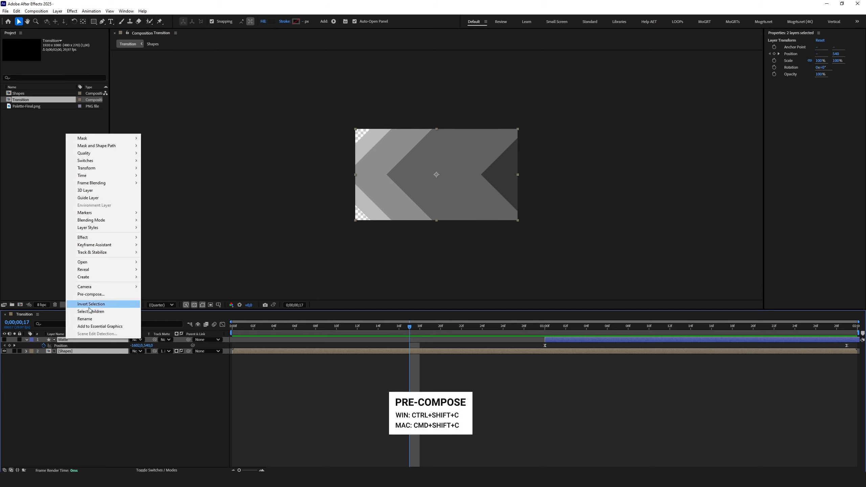
click(92, 295)
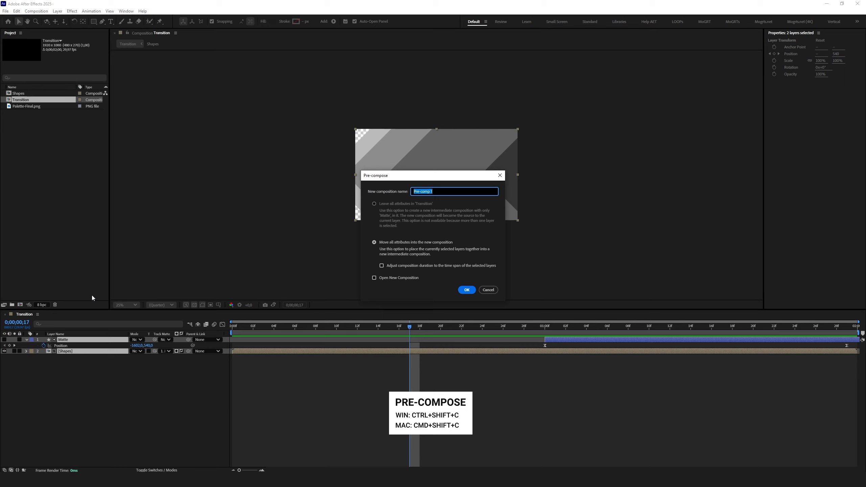
text(M)
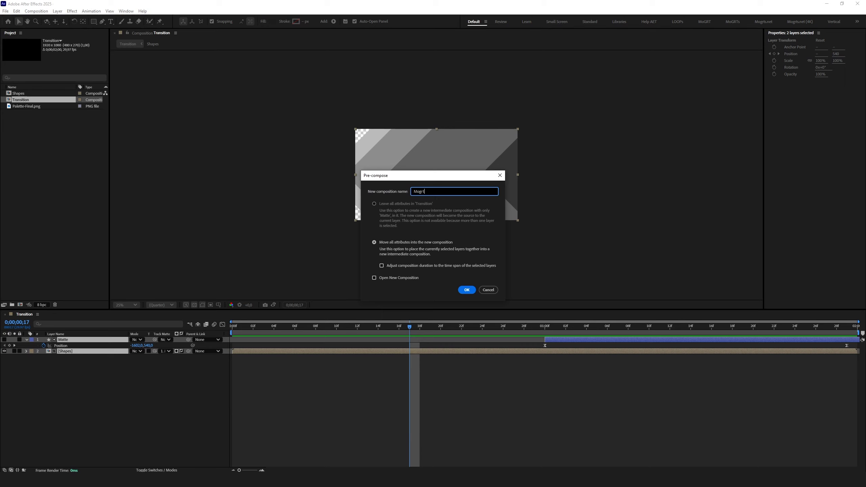
text(ogrt)
key(Return)
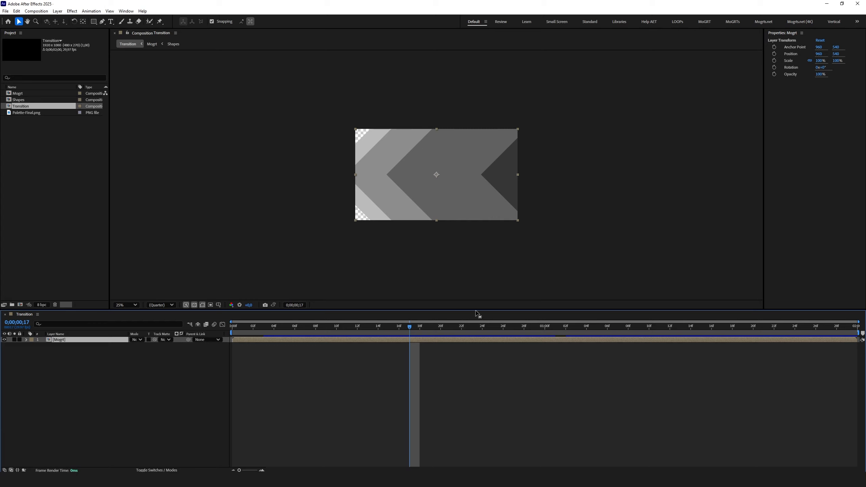
Add a null object to the Transition composition and rename it MOGRT Controls.
click(379, 327)
click(70, 340)
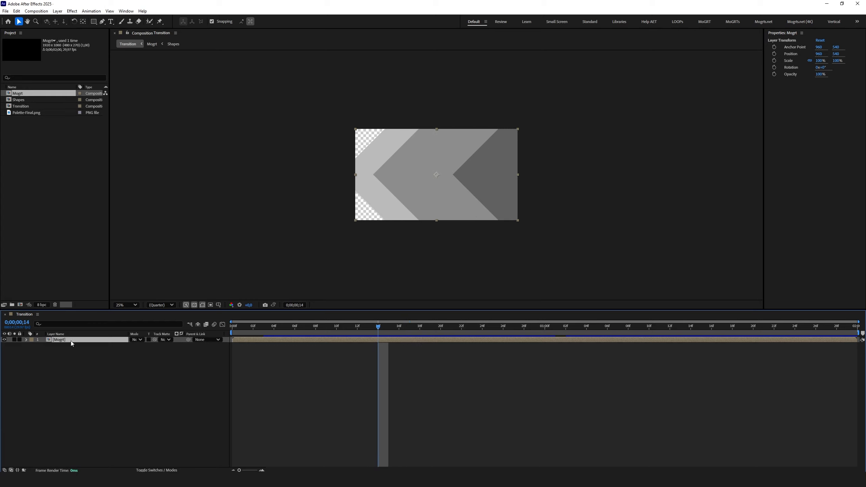
right_click(82, 368)
mouse_move(97, 373)
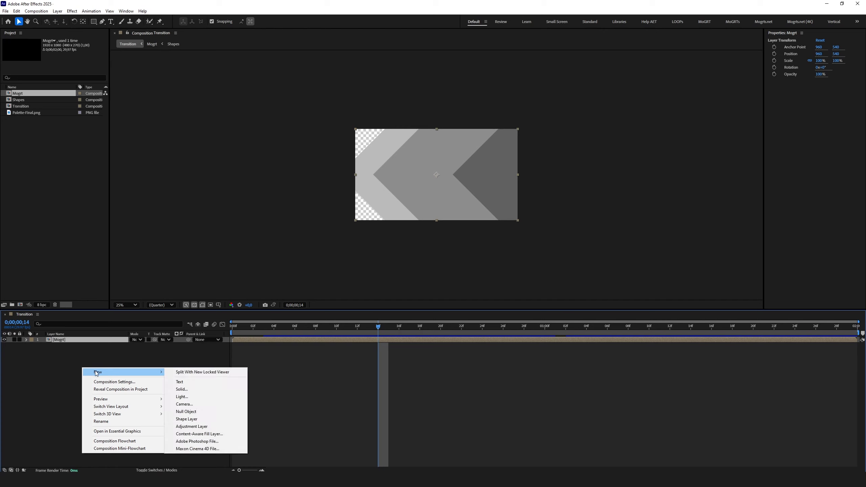
click(198, 414)
key(Return)
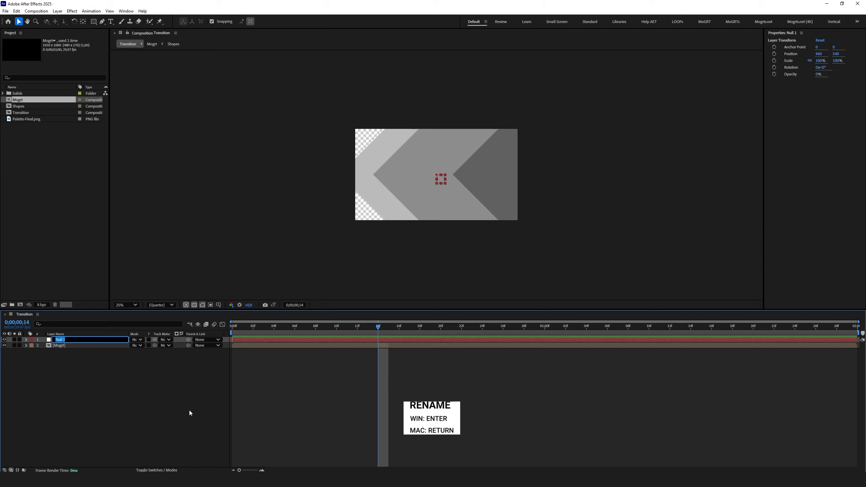
text(MOGRT Controls)
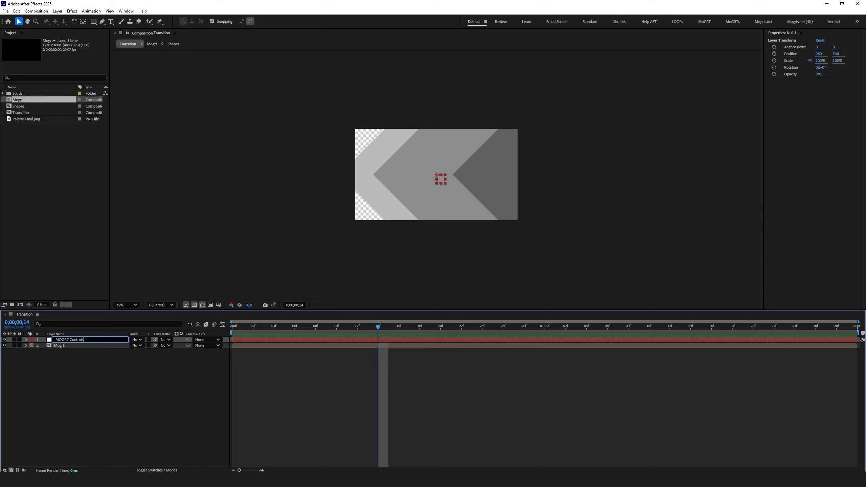
click(85, 383)
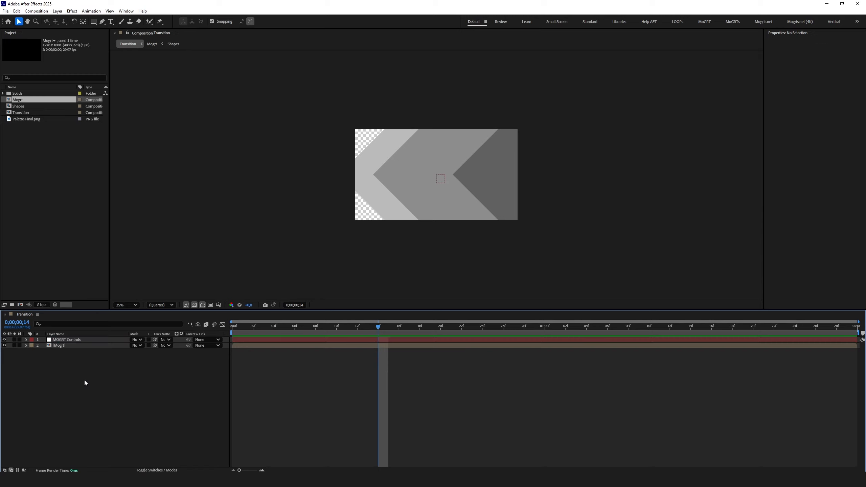
Search the effects for "control" and apply a Color Control effect to the MOGRT Controls layer.
click(82, 342)
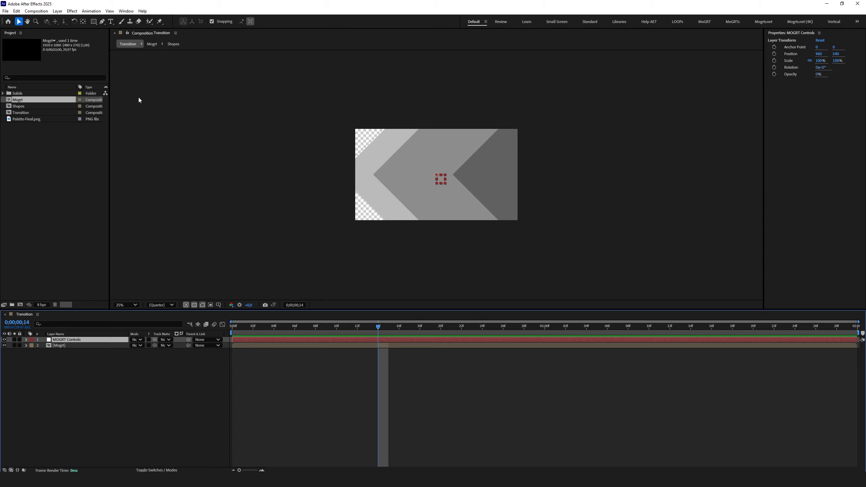
click(126, 11)
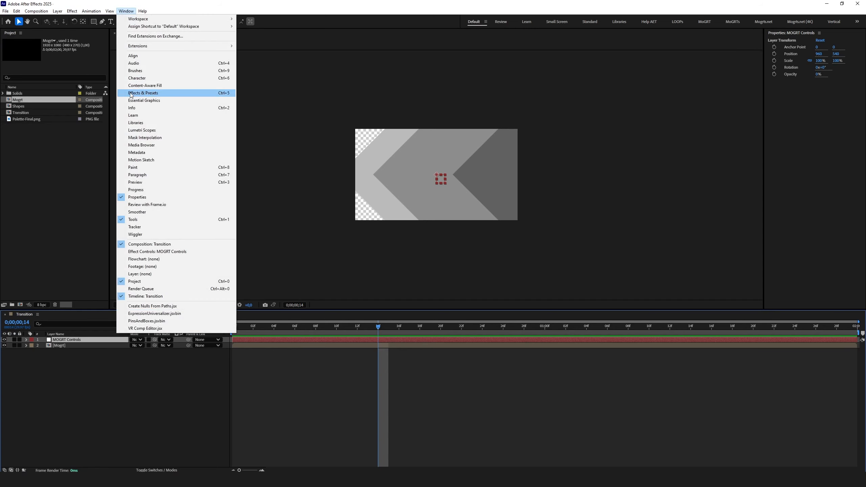
click(147, 95)
click(32, 41)
text(control)
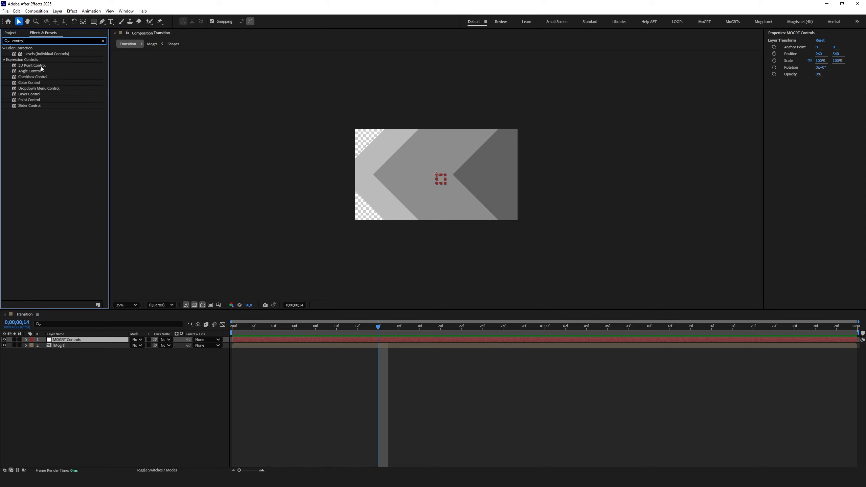
click(29, 65)
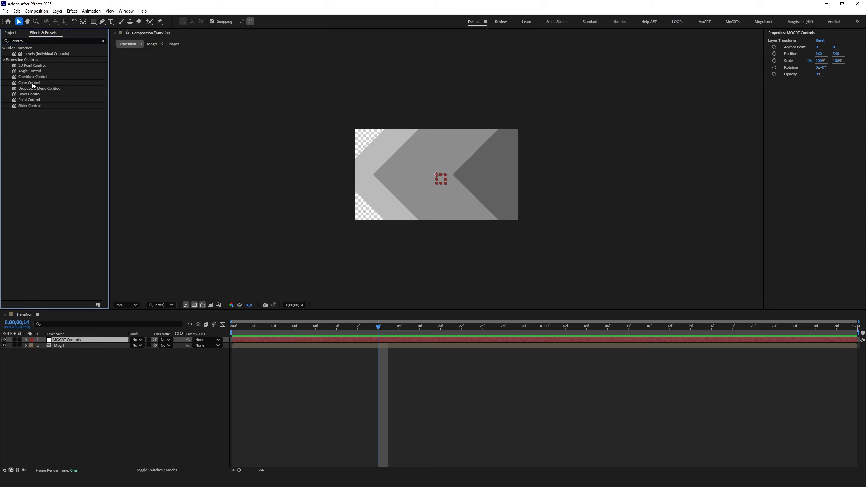
drag(33, 85, 72, 342)
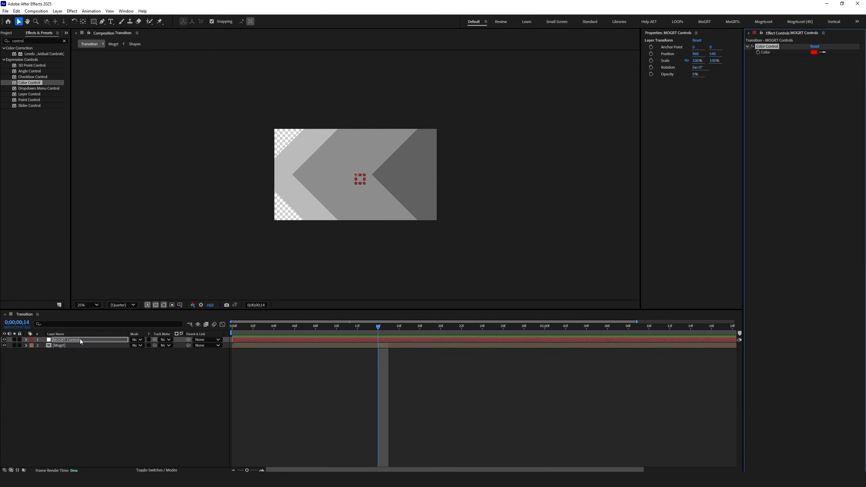
Lock the effect controls view to the MOGRT Controls layer and rename its Color Control effect to Color 1.
click(762, 33)
click(798, 116)
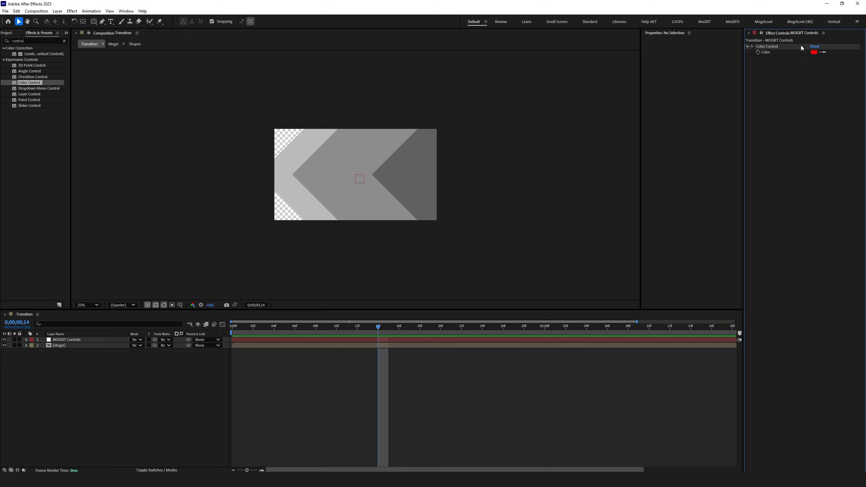
click(773, 47)
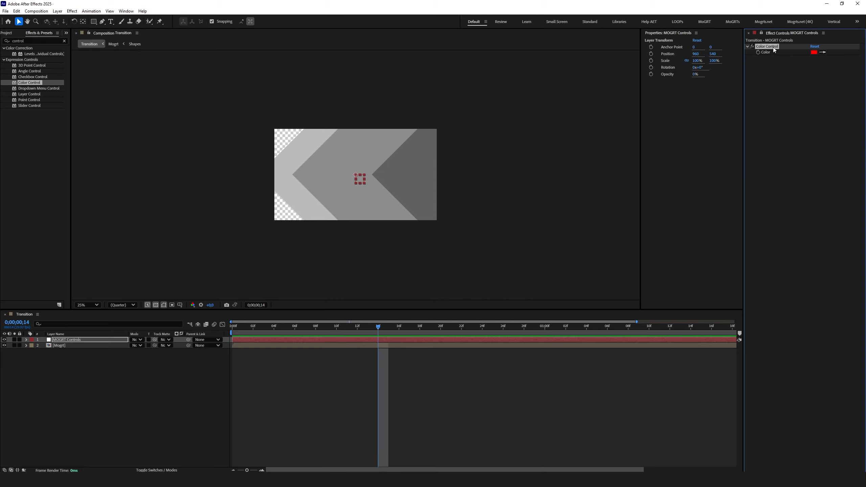
key(Return)
text(Color 1)
key(Return)
Duplicate the Color 1 effect three times to get controls Color 2, Color 3 and Color 4.
drag(322, 328, 399, 329)
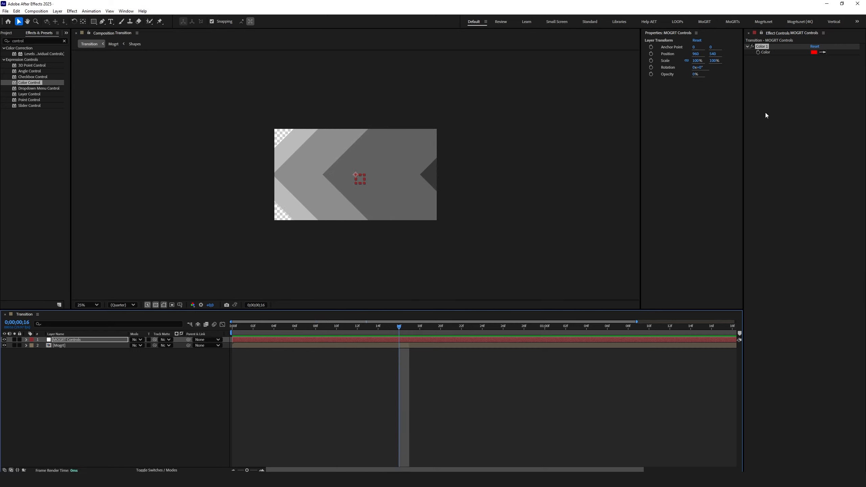
key(ctrl+d)
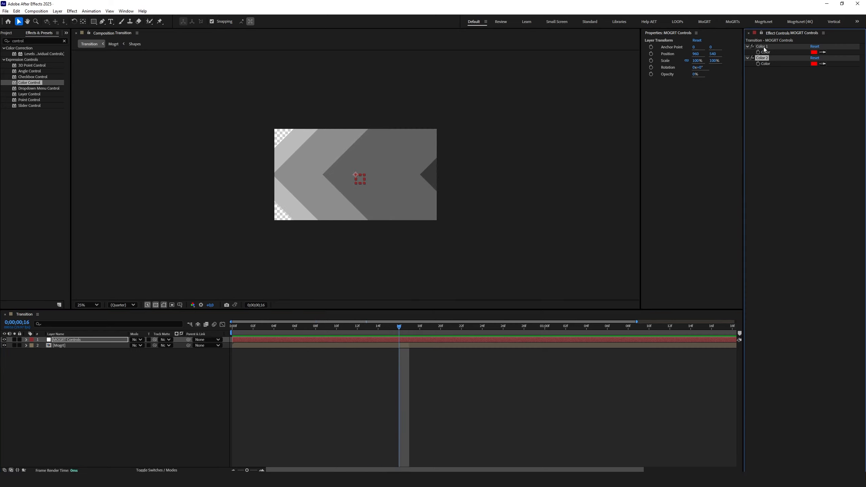
key(ctrl+d)
key(ctrl+d)
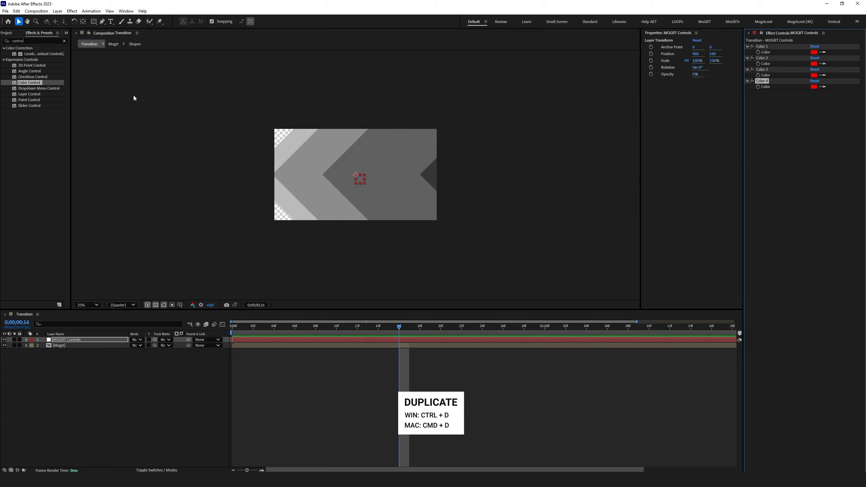
Place the Palette-Final.png image in the Transition composition, over the upper middle of the frame.
drag(71, 98, 100, 98)
click(10, 33)
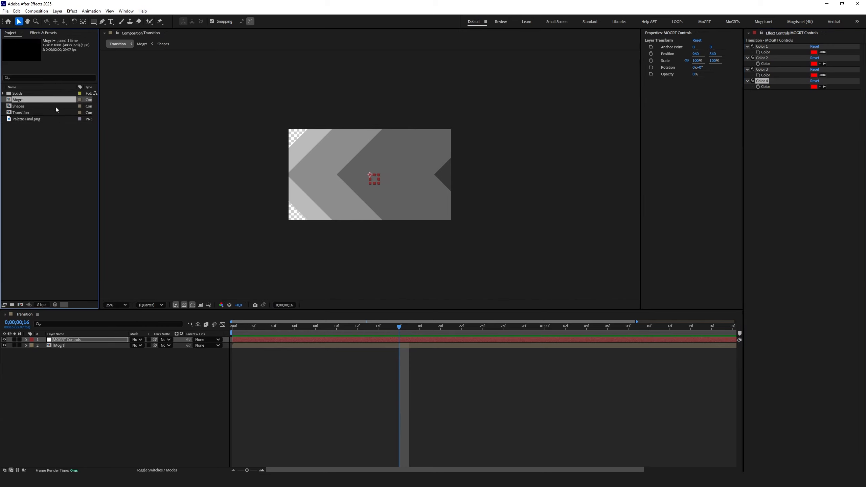
click(25, 120)
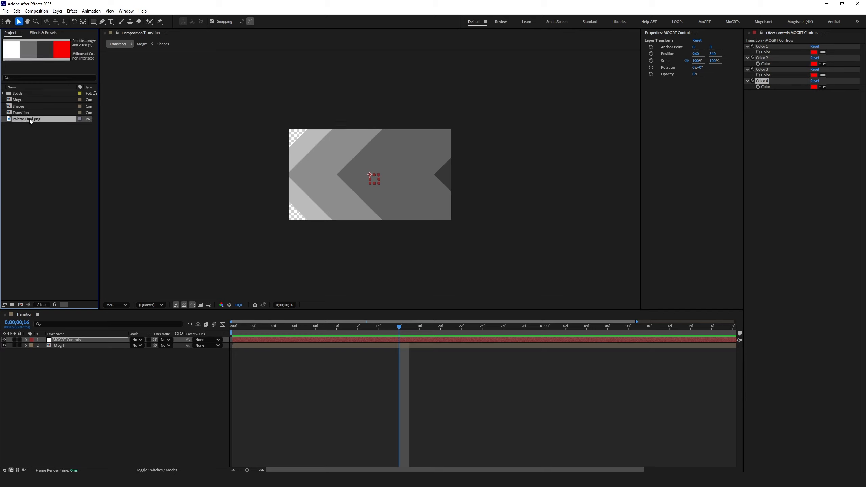
drag(28, 119, 368, 159)
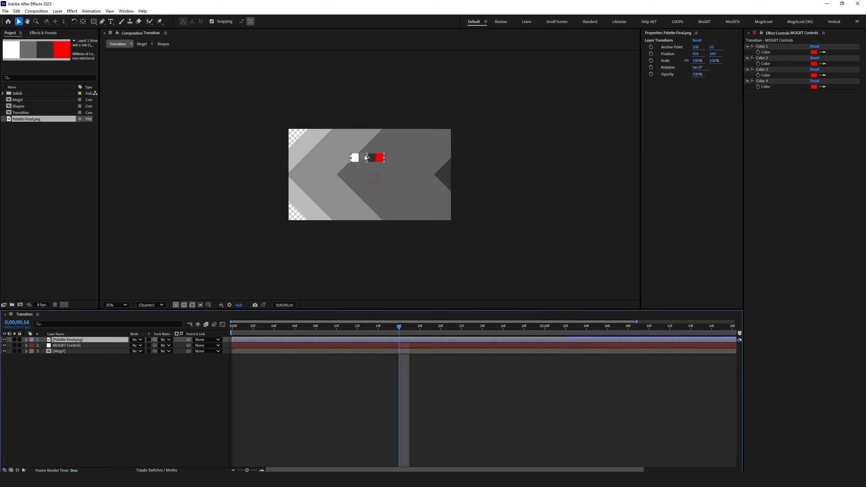
Sample the palette's red, dark gray, medium gray and white into Color 1 through Color 4 respectively, and delete the palette layer.
click(776, 47)
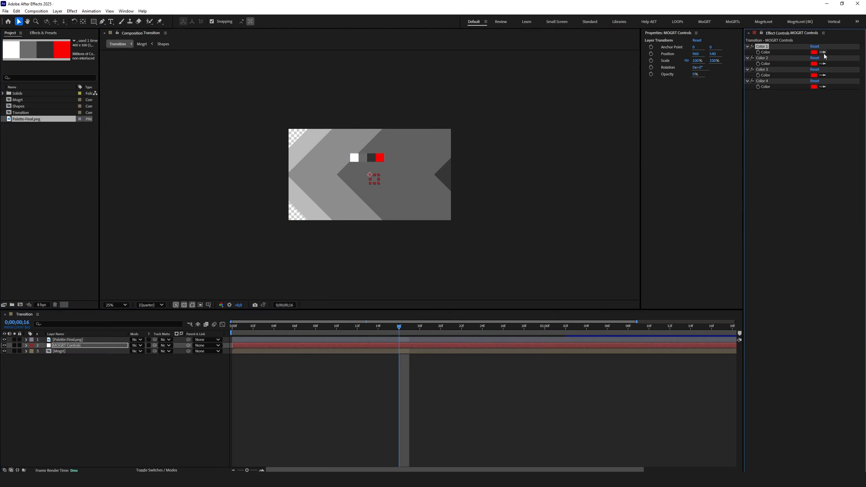
click(822, 52)
click(379, 156)
click(823, 64)
click(371, 157)
click(823, 75)
click(363, 157)
click(354, 158)
click(81, 340)
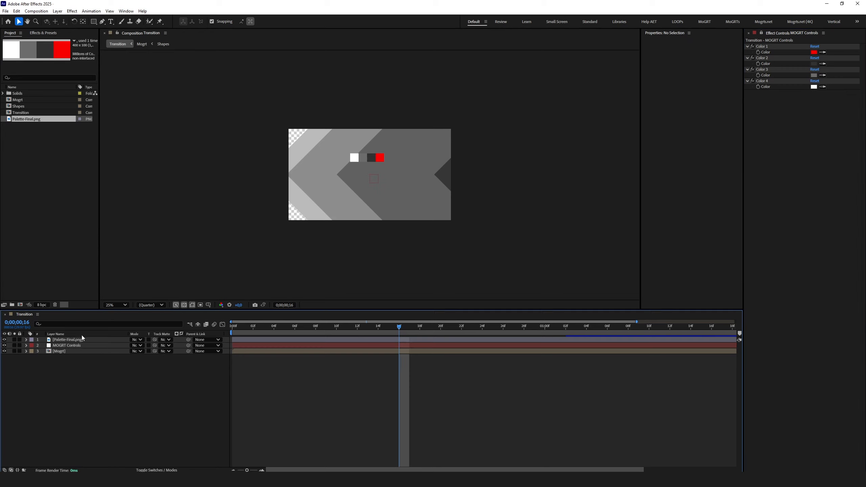
key(Delete)
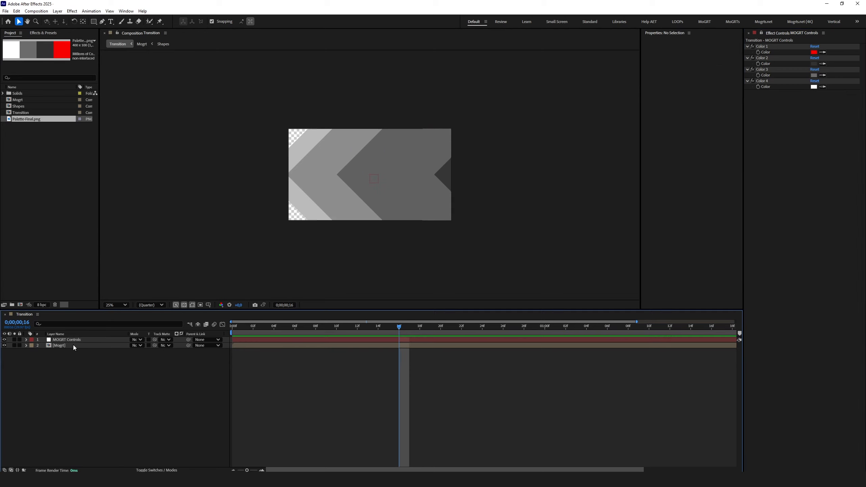
Open the Shapes composition nested inside the Mogrt composition.
double_click(73, 345)
click(68, 346)
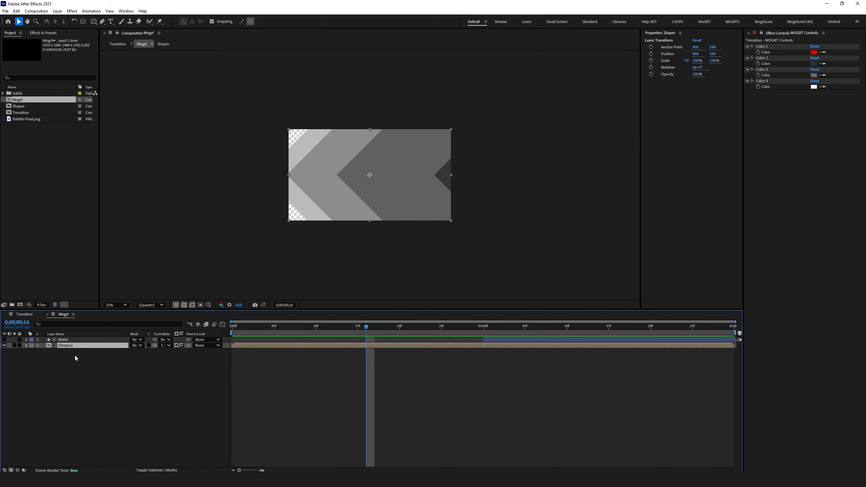
double_click(76, 347)
drag(78, 376, 74, 340)
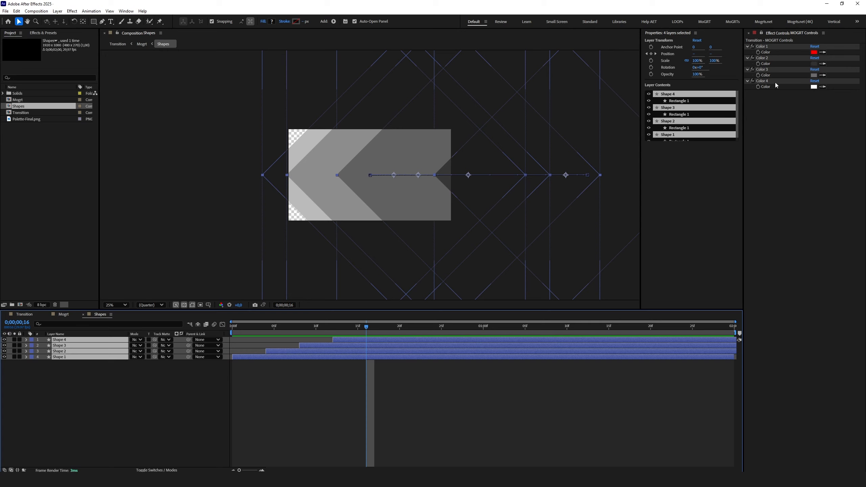
click(87, 393)
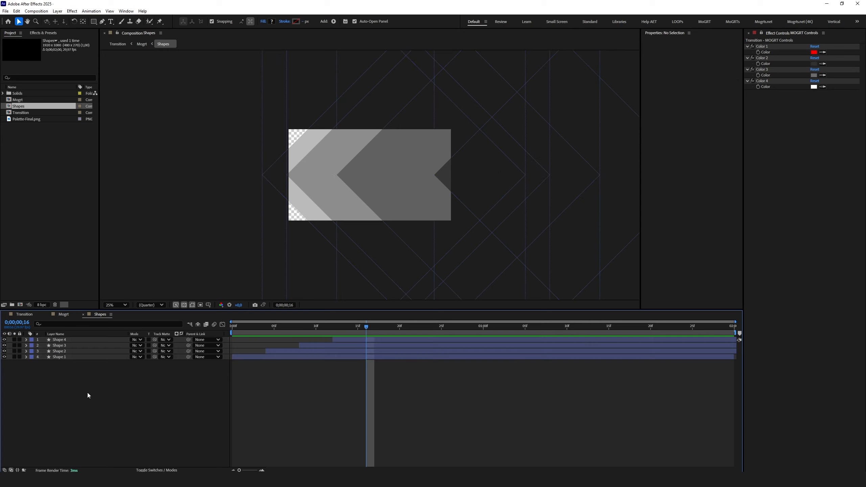
Add an expression to the fill color of Shape 1's rectangle that links it to the Color 1 control on MOGRT Controls.
click(27, 357)
click(33, 363)
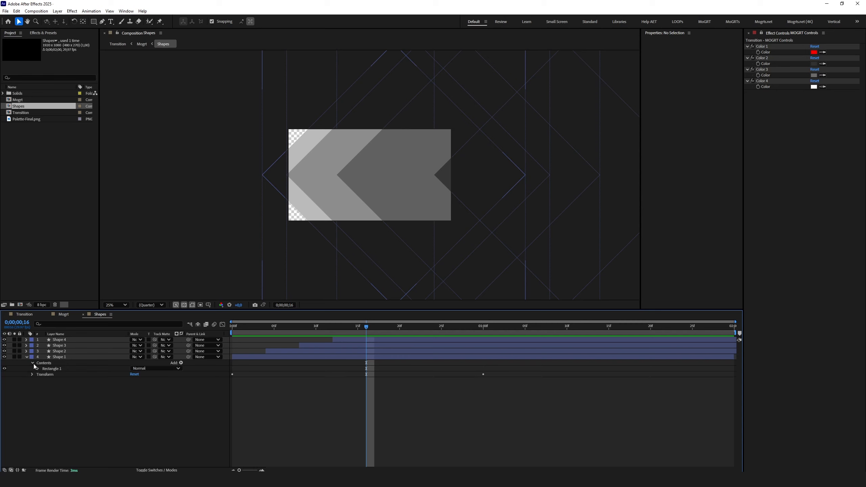
click(38, 369)
click(44, 388)
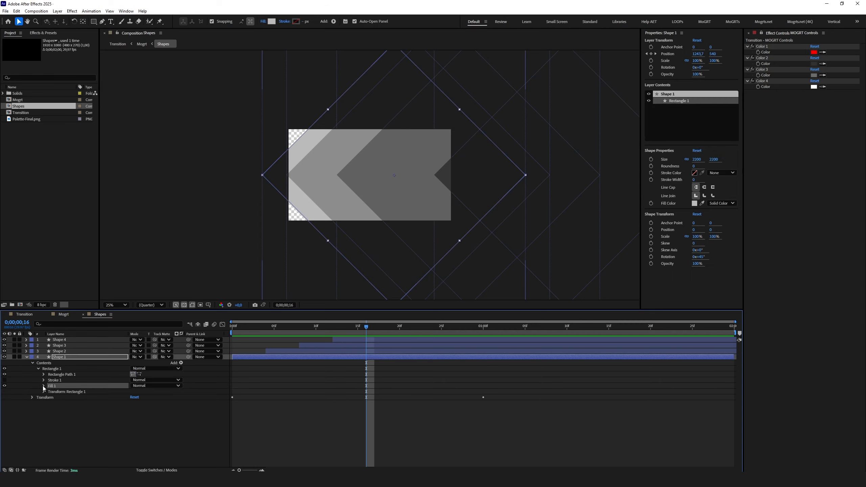
click(44, 386)
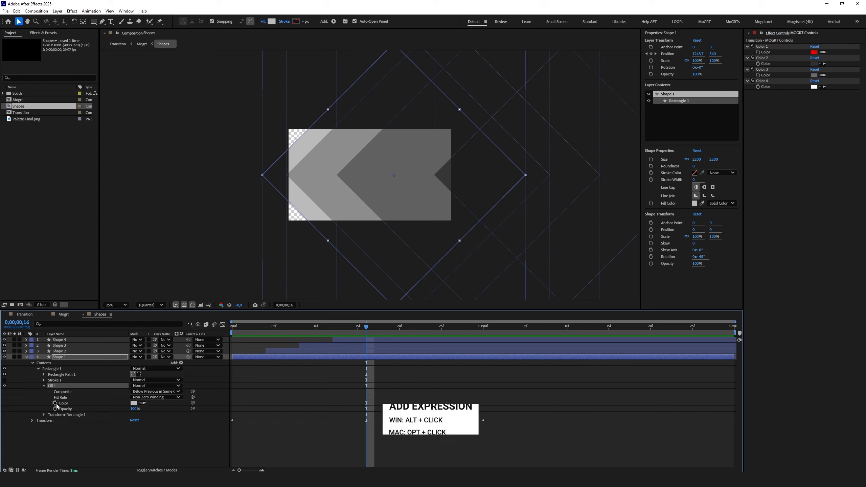
alt+click(55, 403)
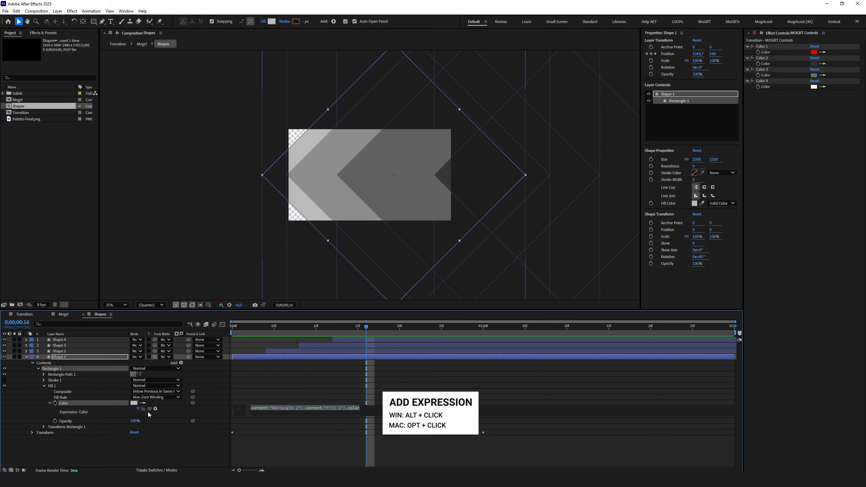
drag(150, 409, 770, 56)
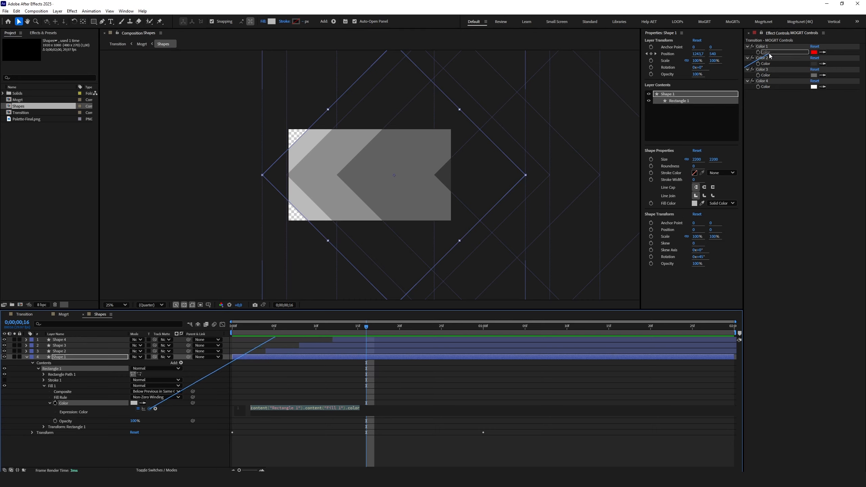
click(245, 397)
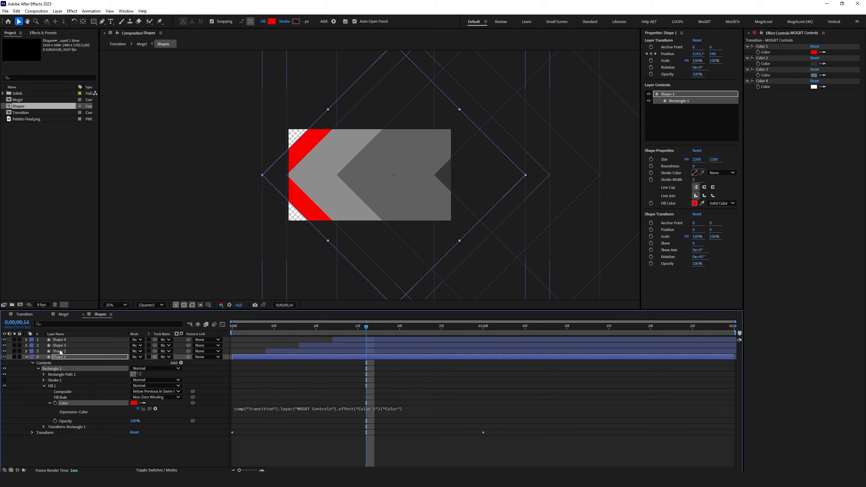
Add an expression to the fill color of Shape 2's rectangle that links it to the Color 2 control on MOGRT Controls.
click(26, 351)
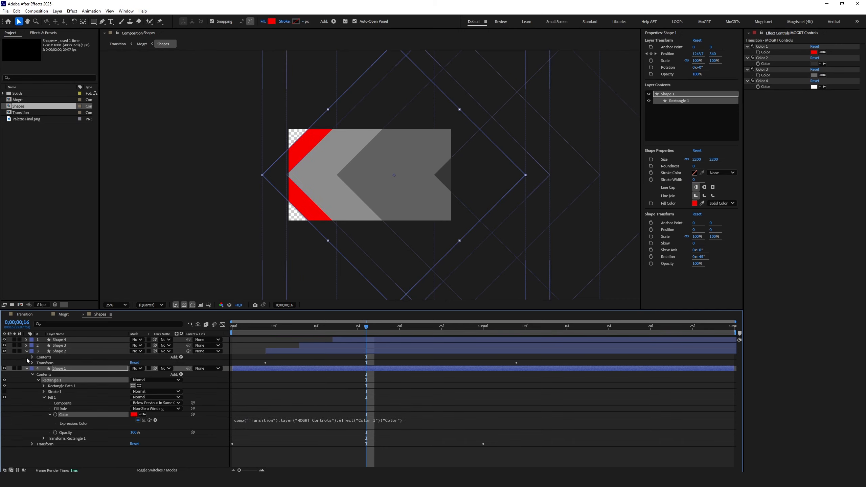
click(38, 363)
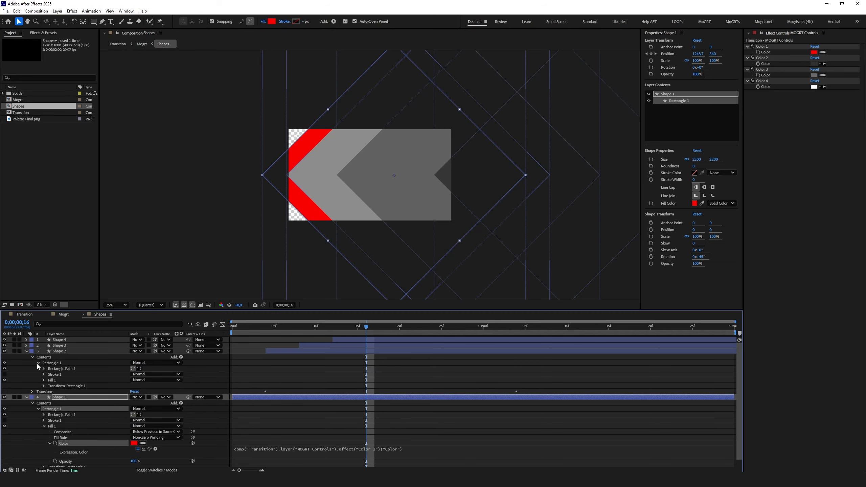
click(44, 380)
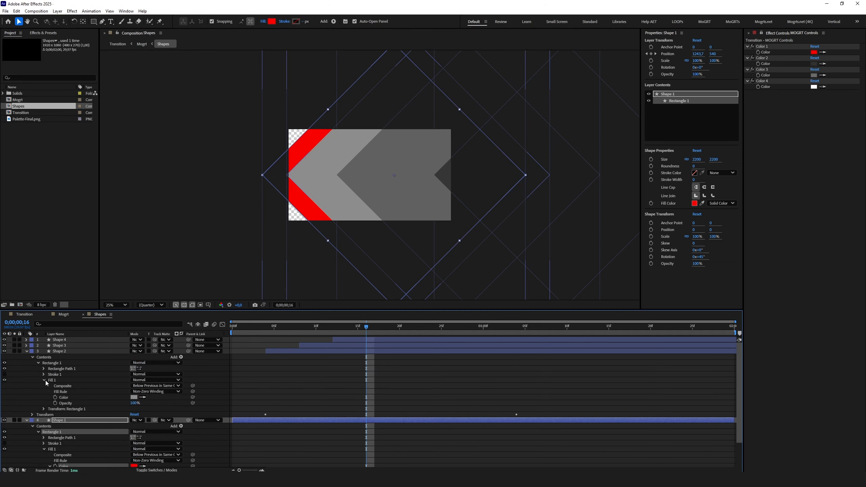
alt+click(55, 397)
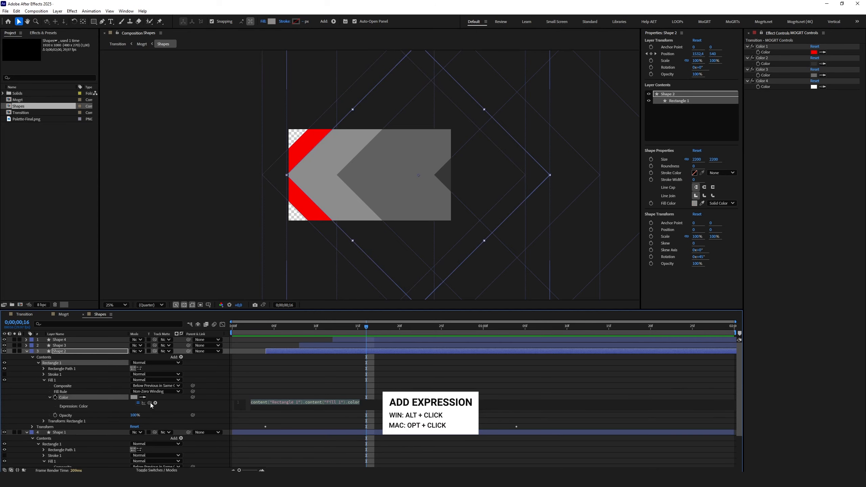
drag(150, 402, 770, 67)
click(24, 401)
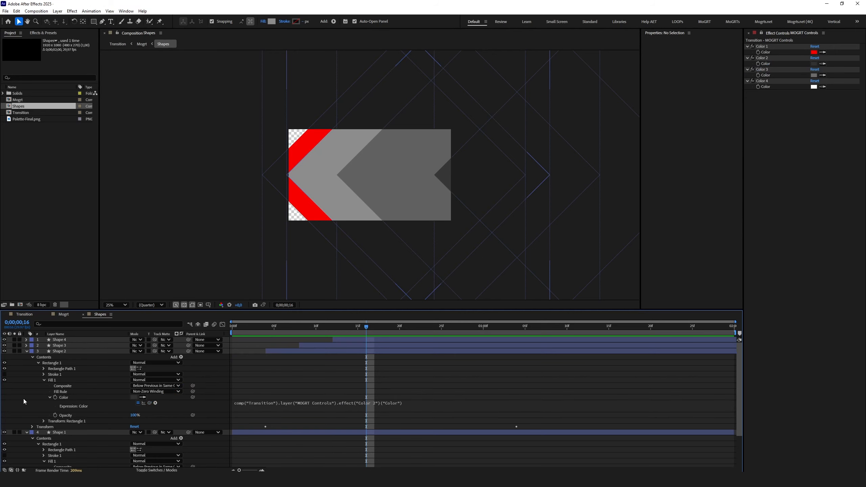
Link the fill color of Shape 3's rectangle to the Color 3 control on MOGRT Controls with an expression.
click(27, 346)
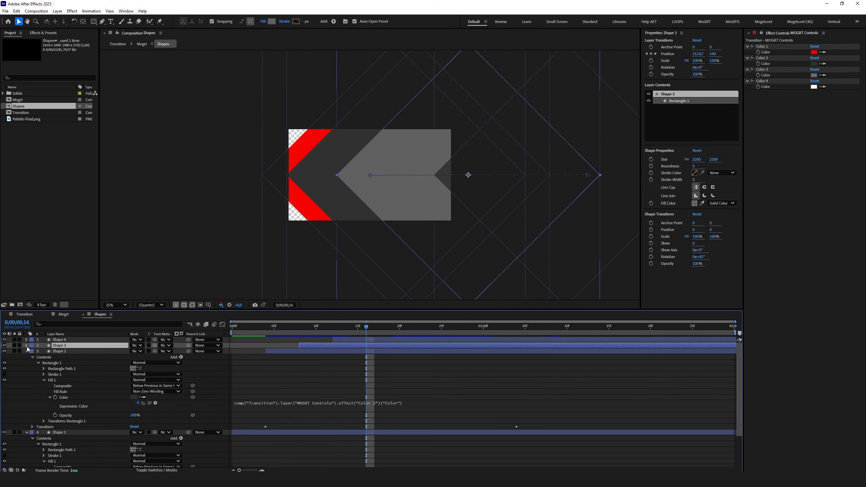
click(27, 346)
click(32, 352)
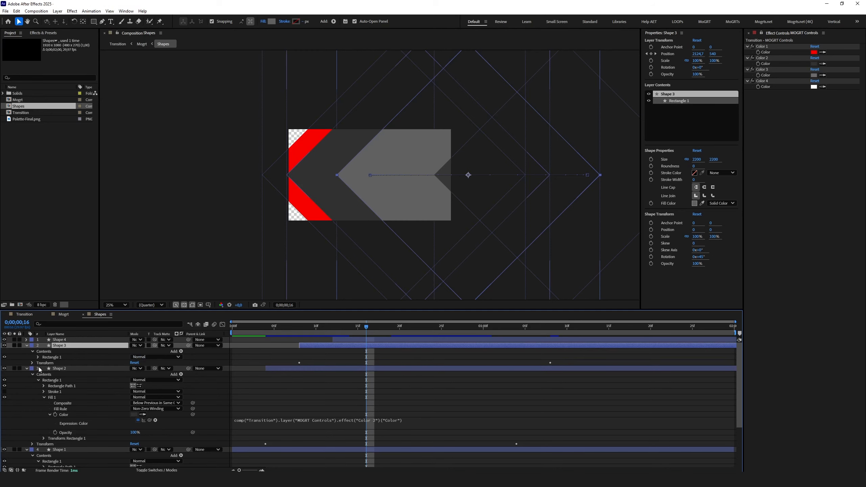
click(51, 375)
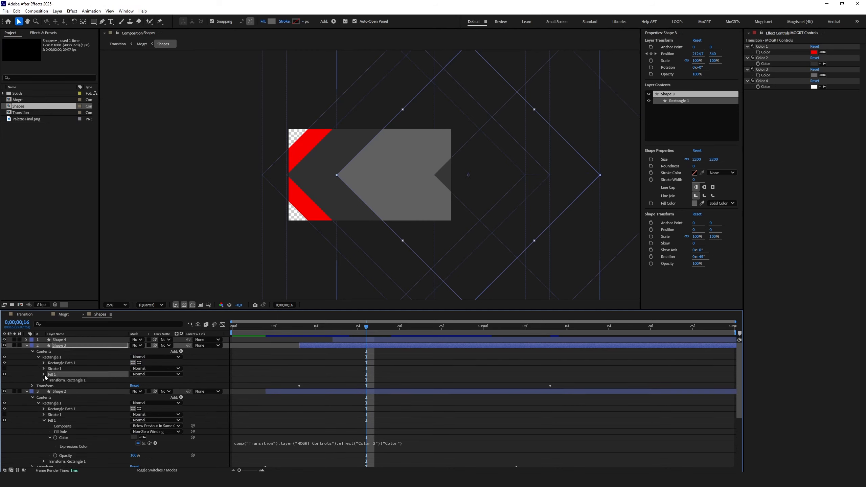
click(44, 374)
alt+click(55, 392)
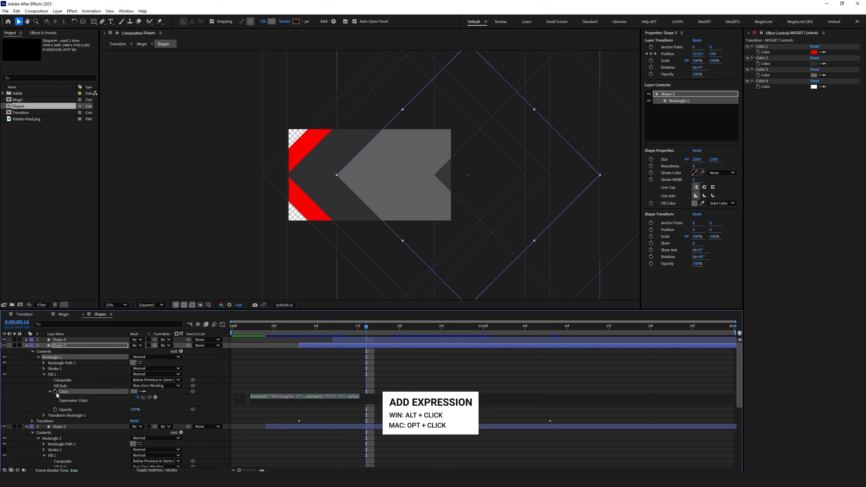
drag(147, 397, 767, 75)
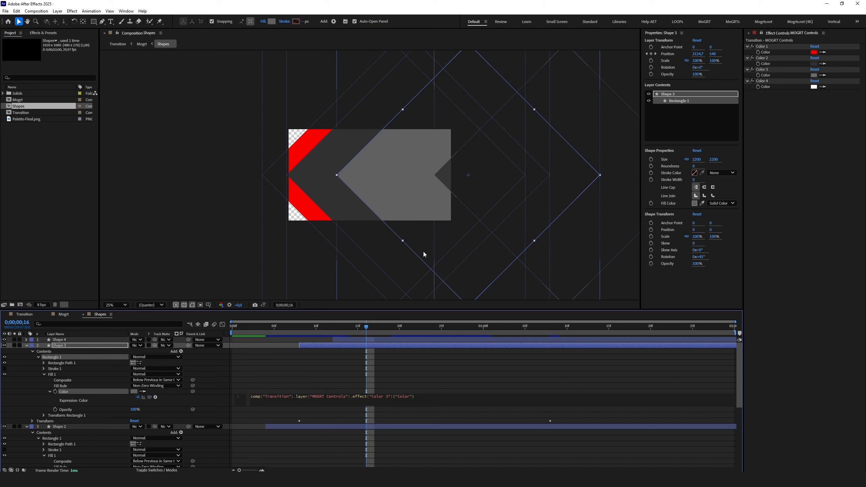
click(27, 389)
Link the fill color of Shape 4's rectangle to the Color 4 control on MOGRT Controls with an expression.
click(27, 340)
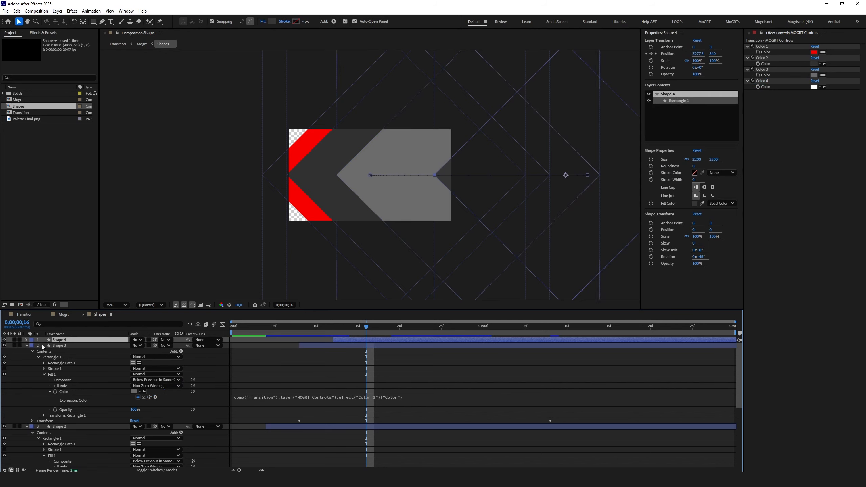
click(27, 340)
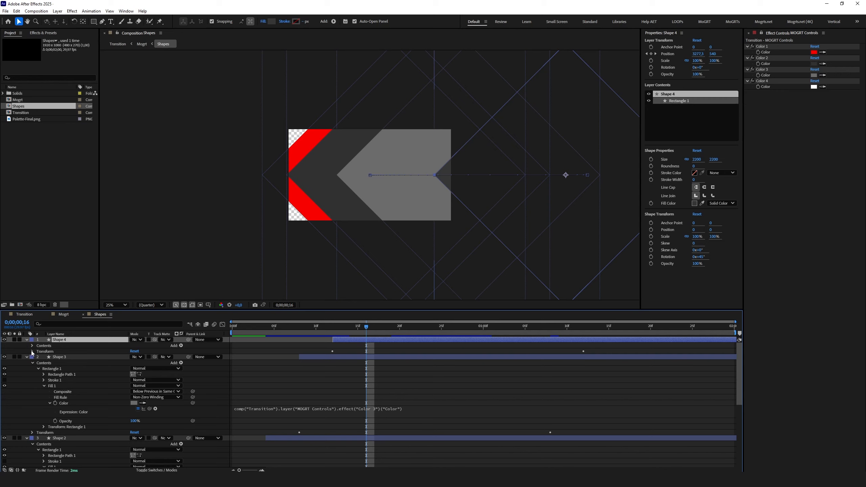
click(34, 349)
click(32, 347)
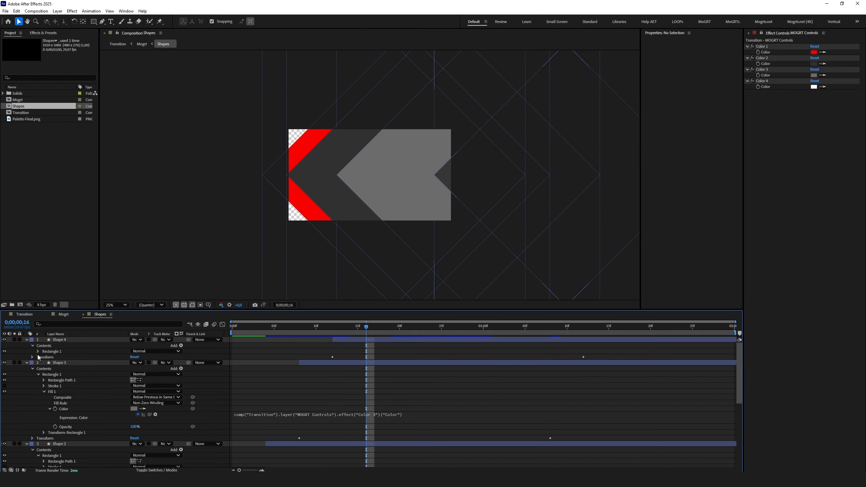
click(38, 352)
click(43, 369)
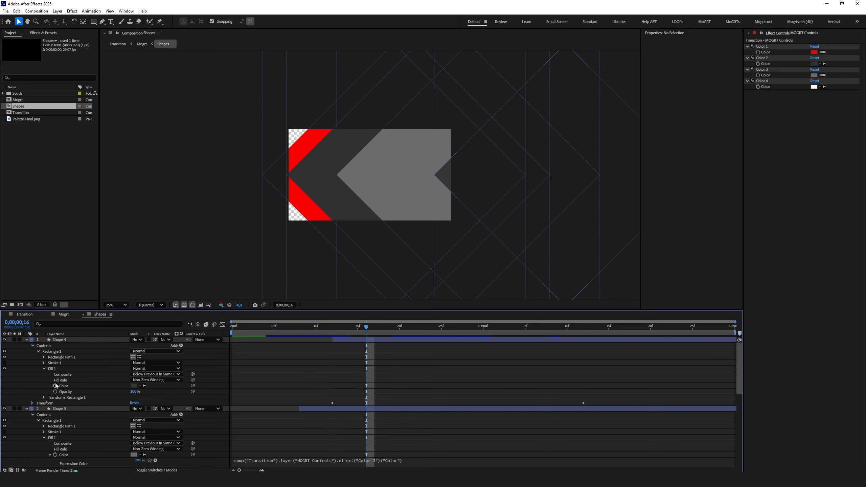
alt+click(55, 386)
drag(150, 392, 776, 98)
drag(771, 91, 769, 92)
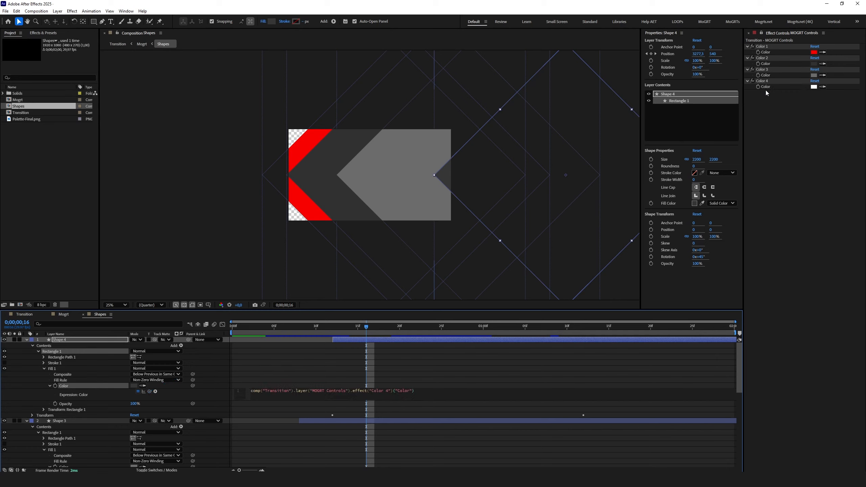
click(10, 382)
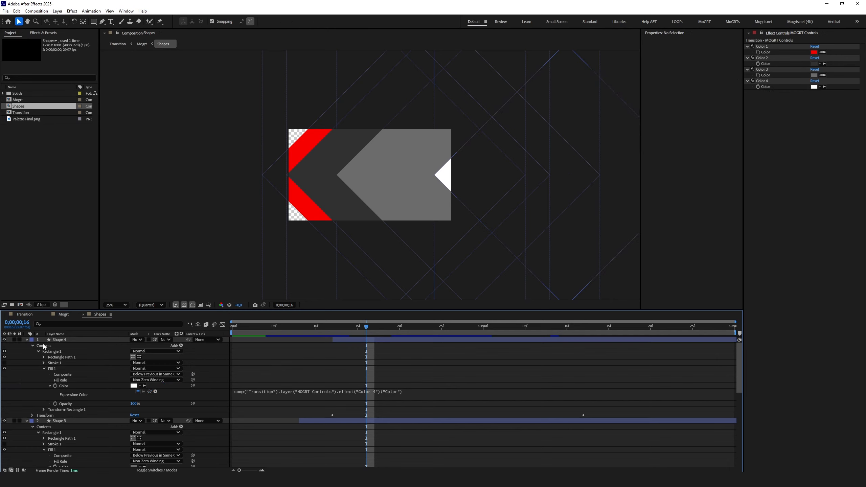
Collapse the properties of all four shape layers and preview the Shapes composition.
click(27, 339)
click(27, 345)
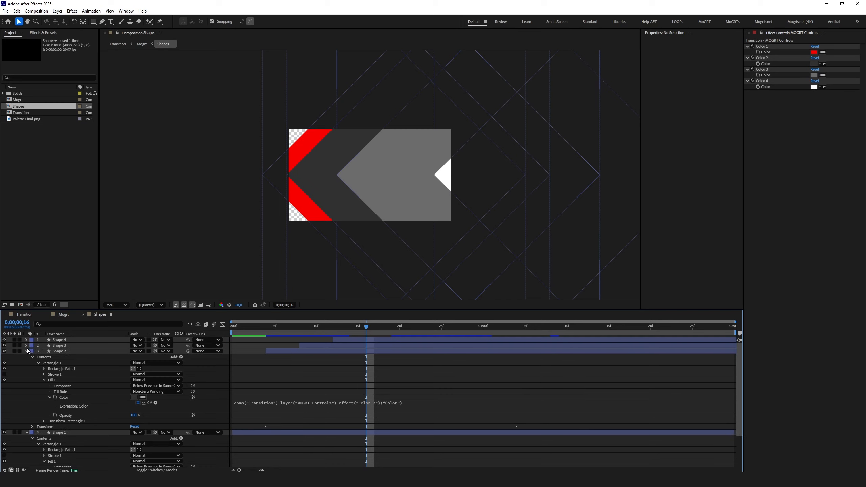
click(26, 351)
click(27, 357)
key(space)
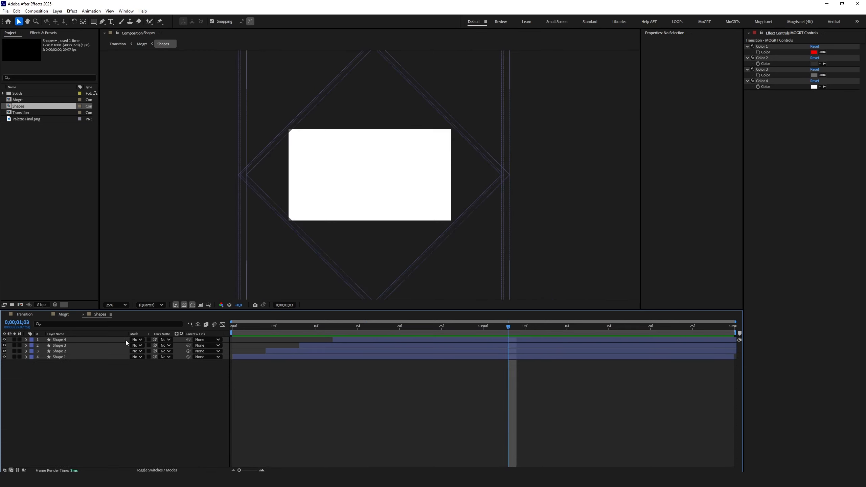
Switch to the Mogrt composition and preview the recolored transition from its first frame.
click(64, 314)
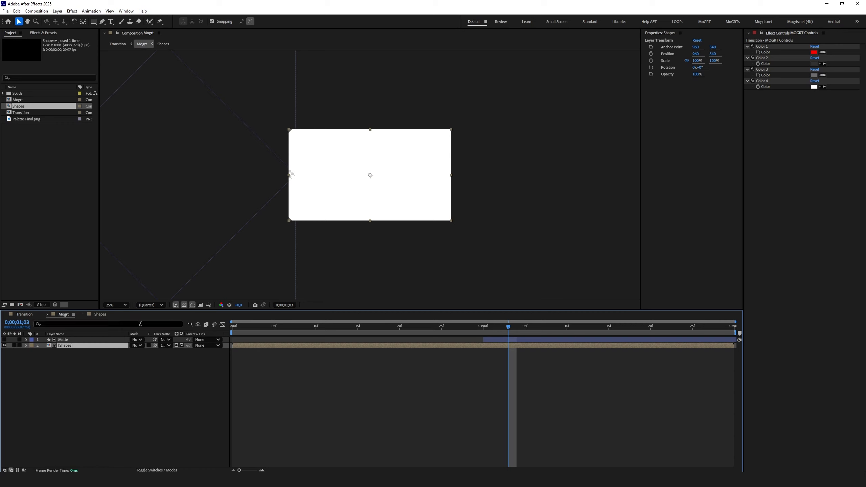
drag(240, 328, 215, 330)
key(space)
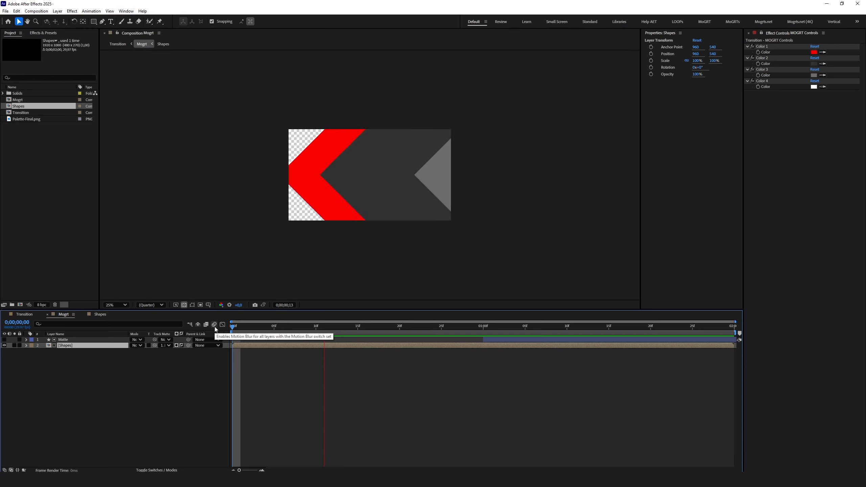
key(space)
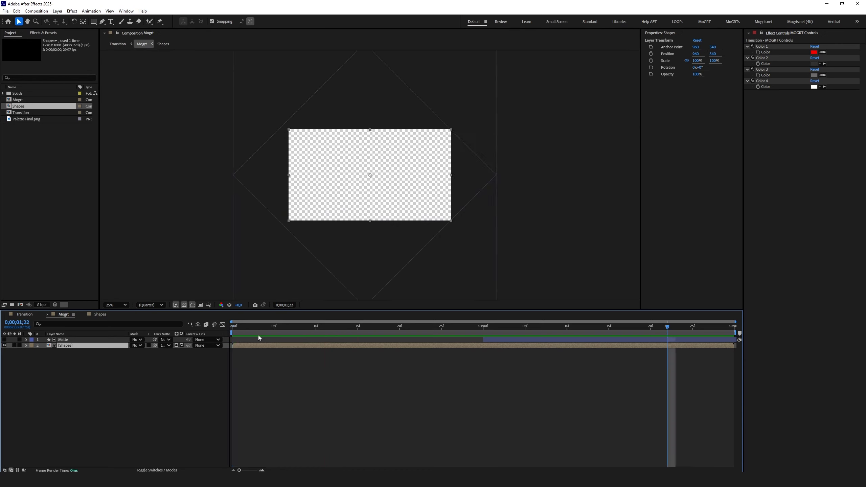
Show Essential Graphics with enough width for its settings and make Transition the template's primary composition.
click(126, 11)
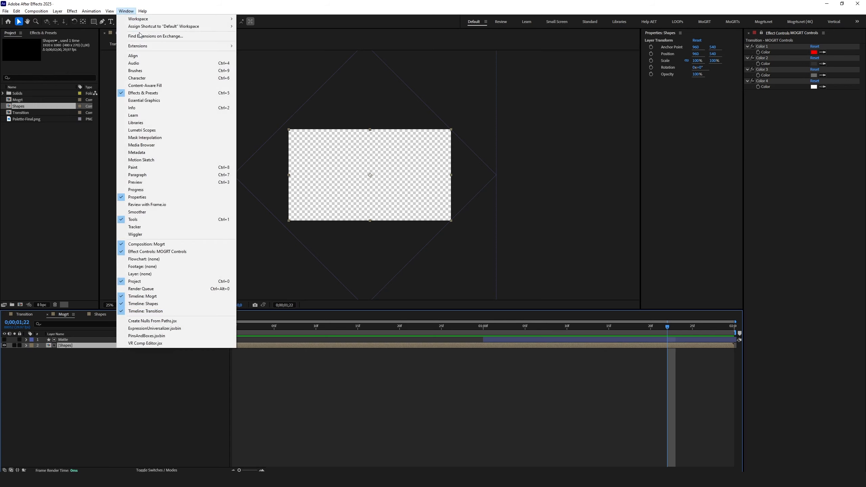
click(159, 102)
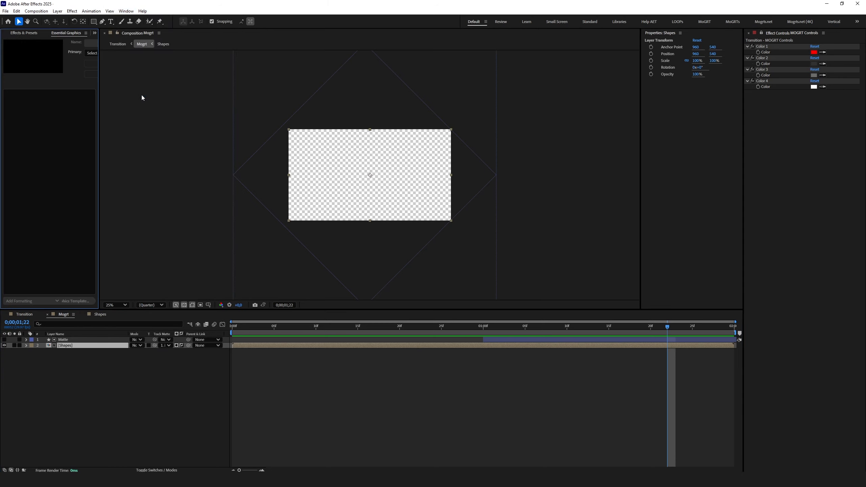
drag(100, 71, 149, 71)
click(116, 54)
click(112, 91)
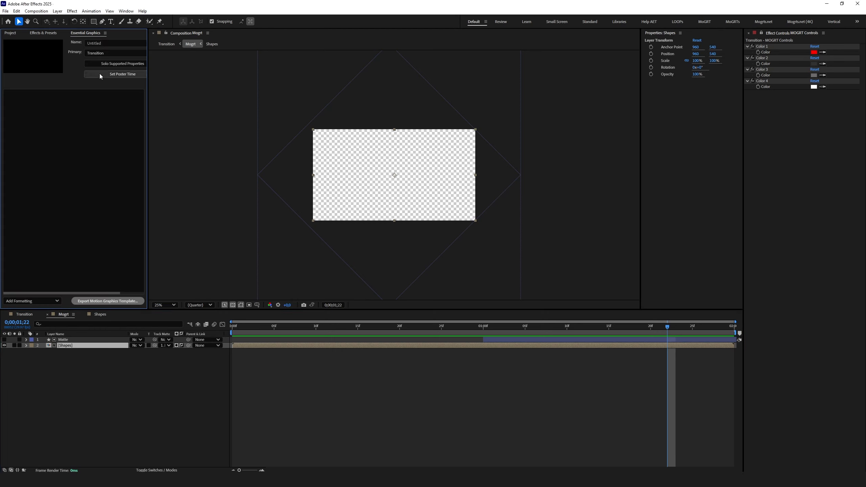
Return to the Transition composition and name the motion graphics template "Simple Transition".
click(27, 314)
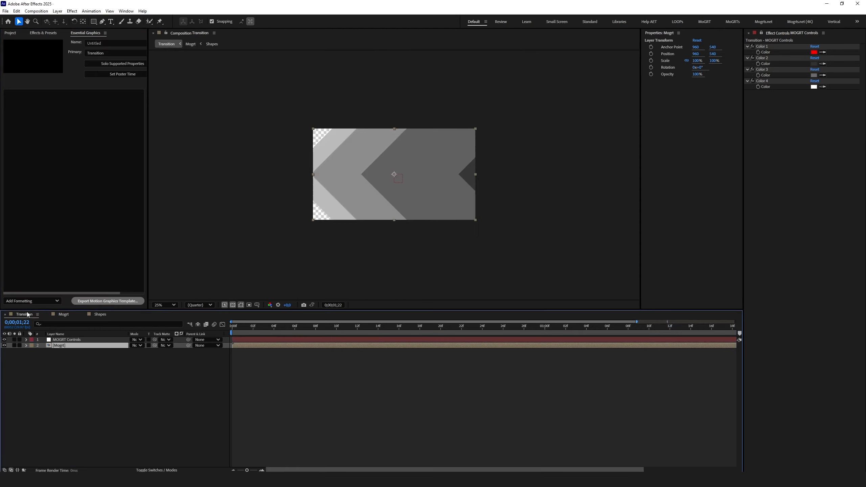
click(65, 340)
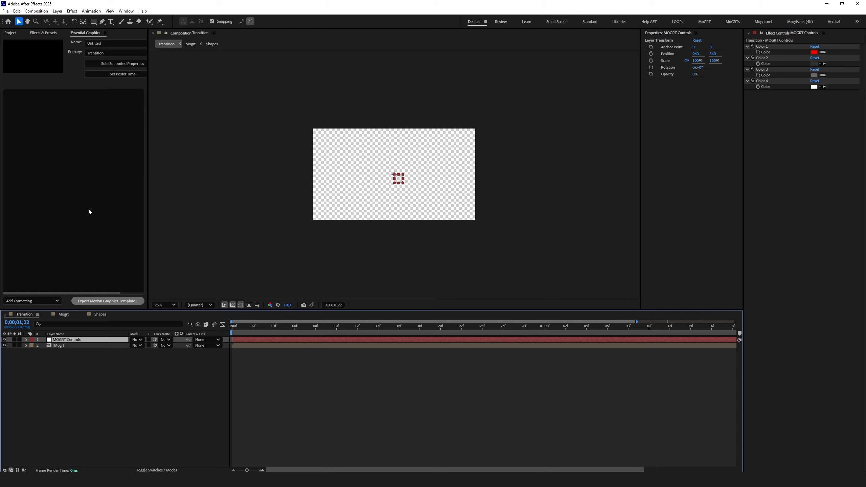
click(110, 42)
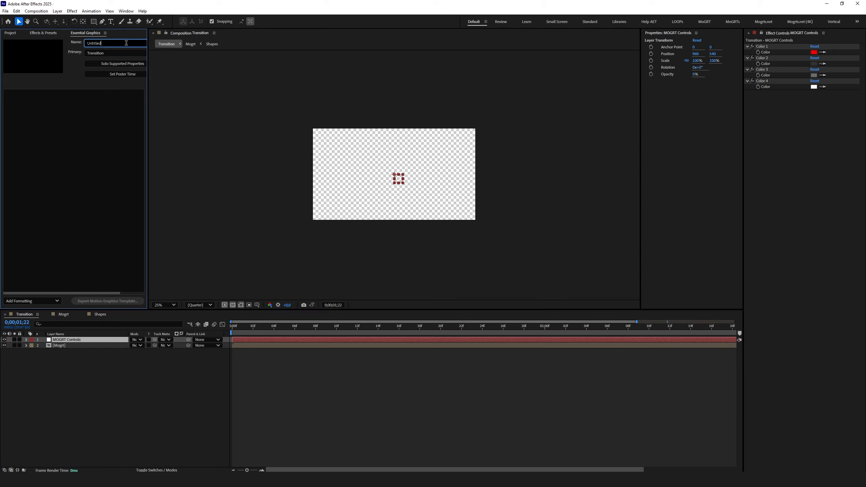
text(Simple Transition)
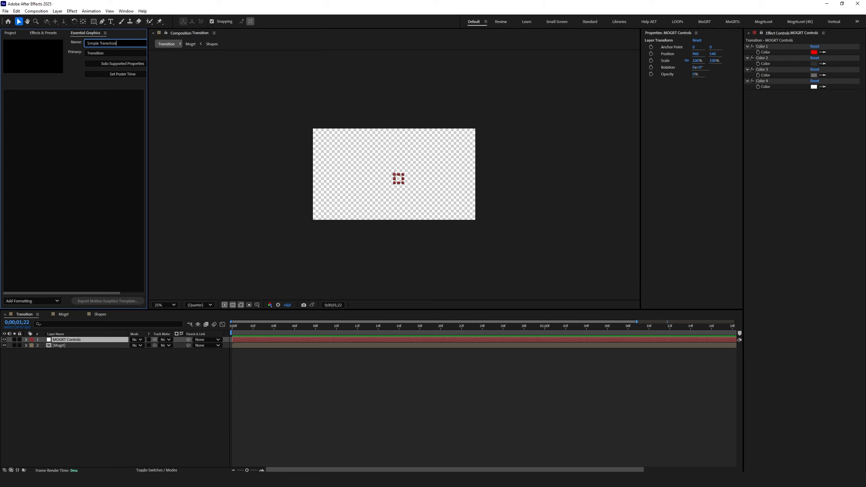
click(48, 134)
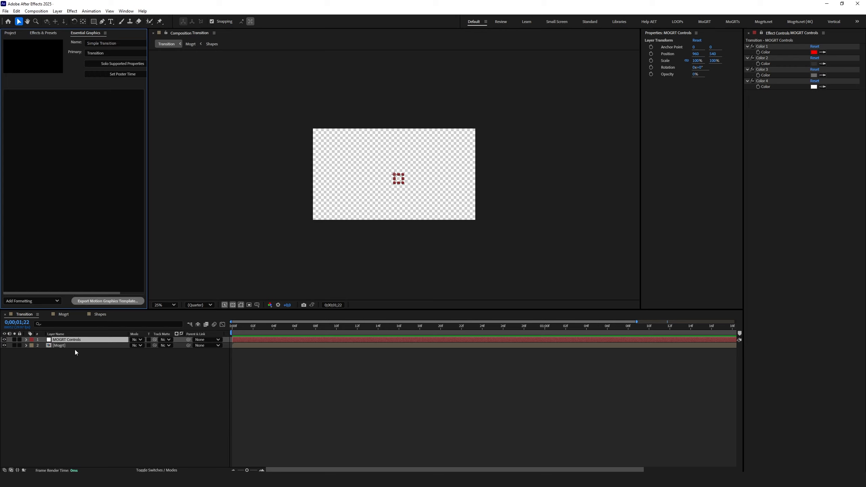
Expand the four color effects on the MOGRT Controls layer and add Color 1's color property to the Essential Graphics template.
click(54, 341)
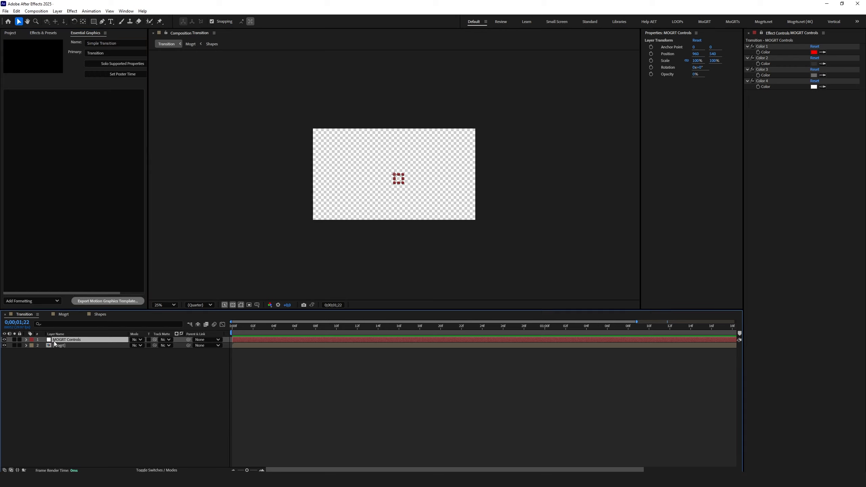
click(26, 339)
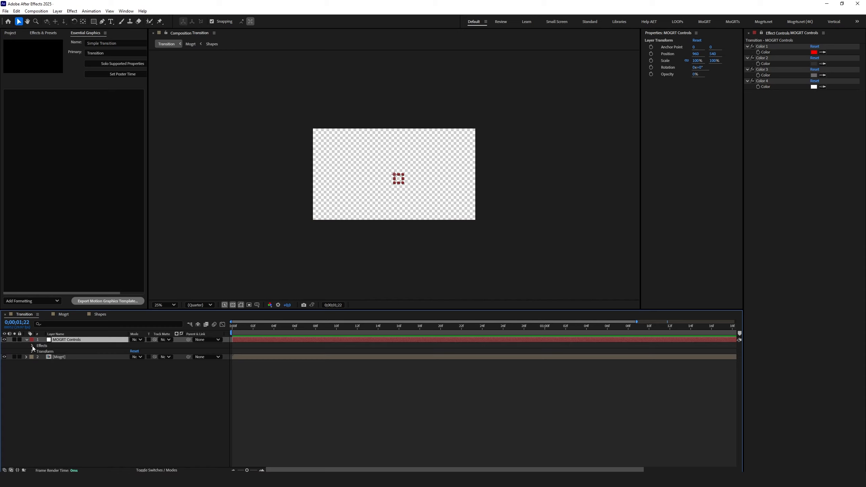
click(32, 346)
click(48, 351)
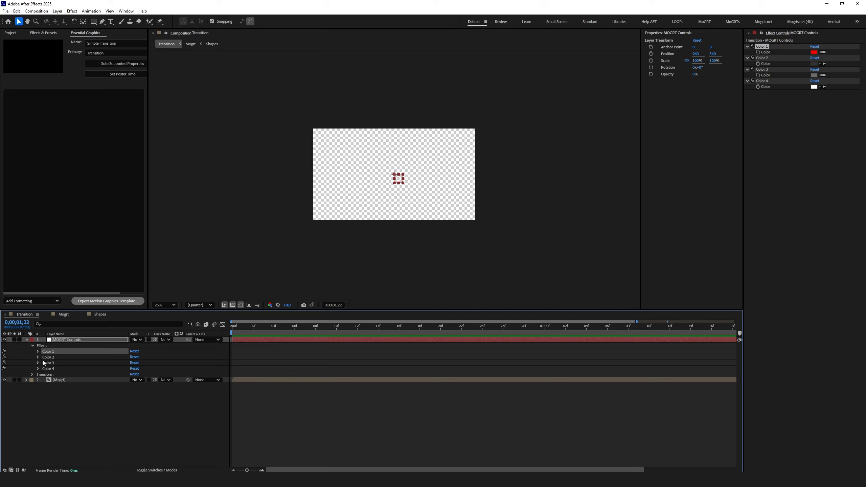
click(37, 369)
click(38, 363)
click(37, 357)
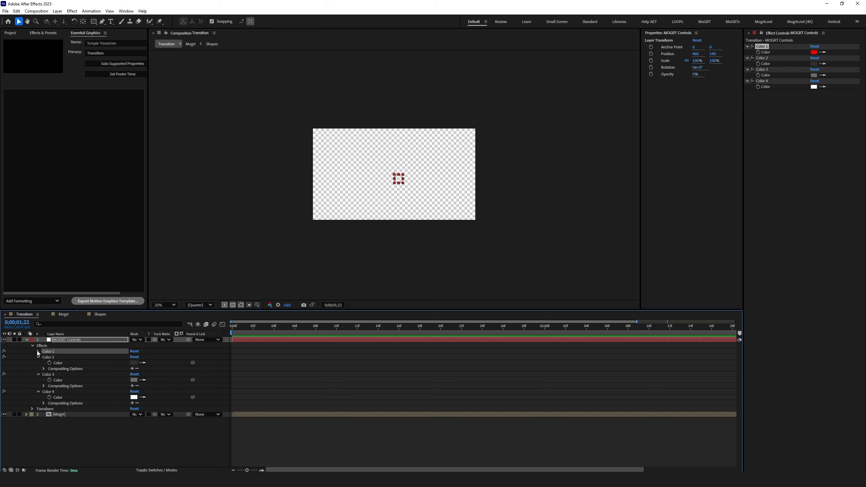
click(38, 351)
click(56, 358)
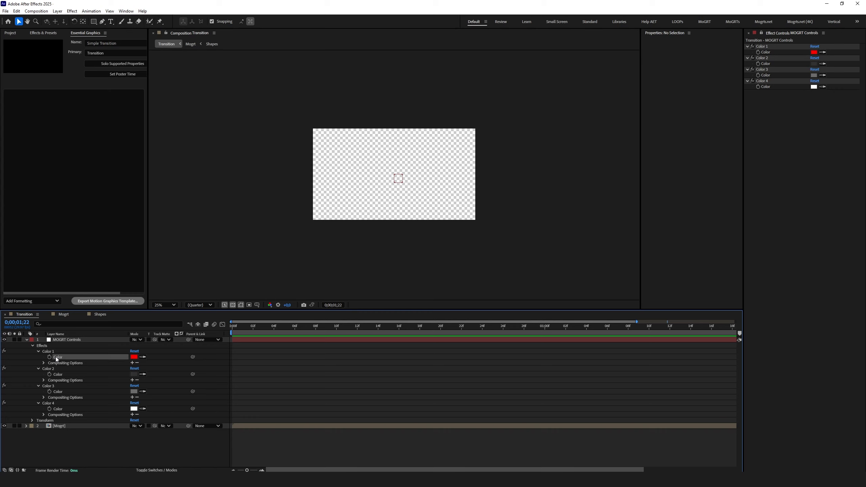
drag(56, 358, 32, 131)
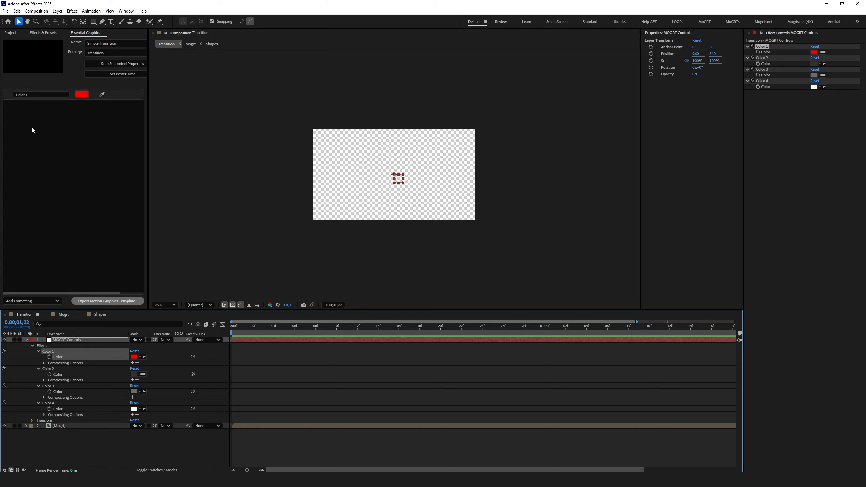
Add the color properties of Color 2, Color 3 and Color 4 to the Essential Graphics template.
drag(57, 375, 44, 155)
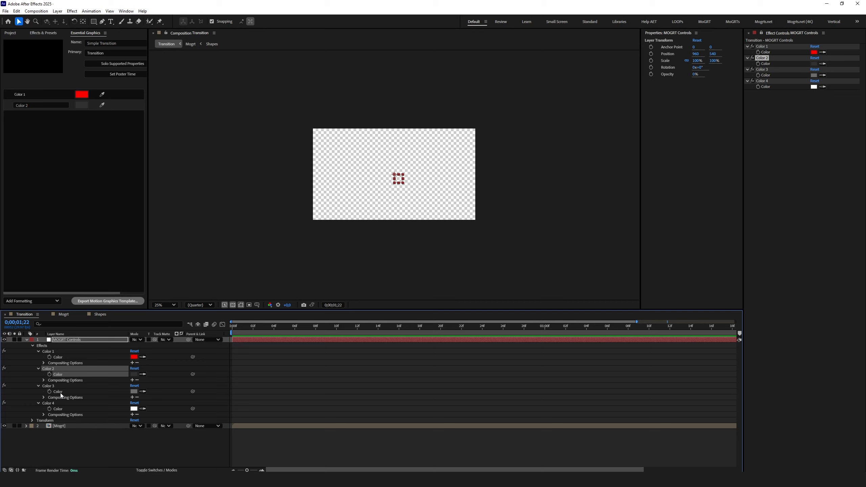
drag(58, 393, 32, 159)
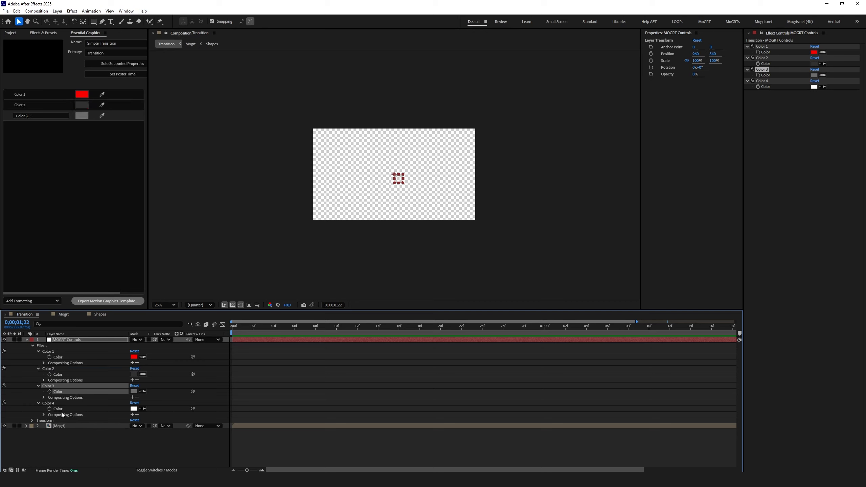
drag(58, 409, 30, 183)
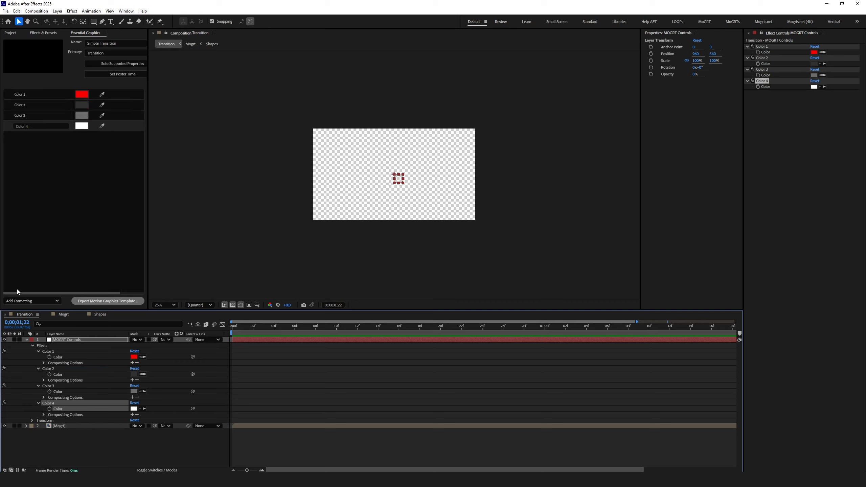
Add a template group named "COLOR CONTOLS" and put all four color controls inside it.
click(34, 303)
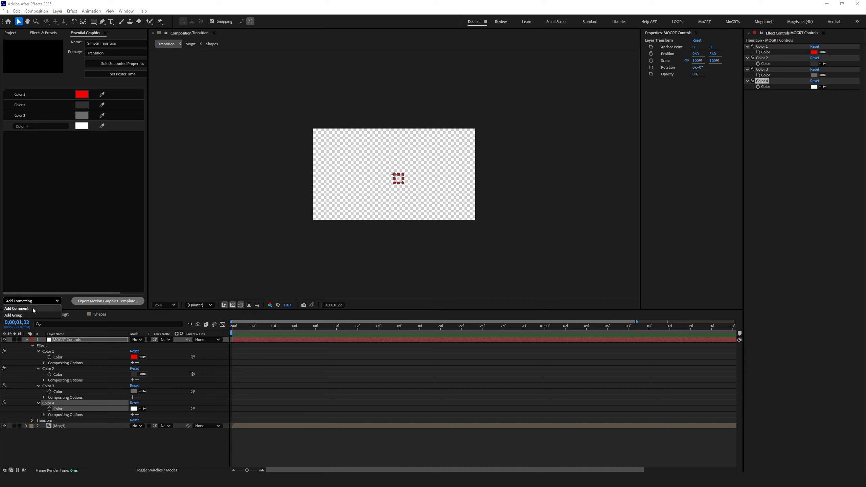
click(33, 315)
click(35, 136)
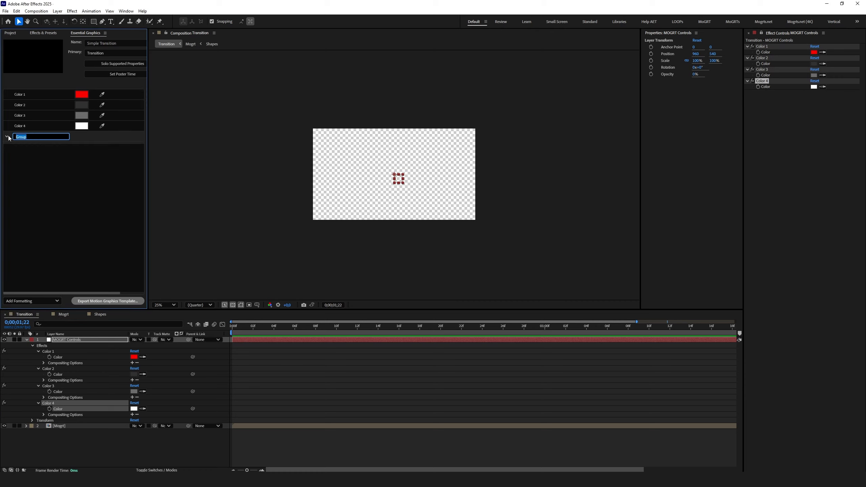
text(COLOR CONTOLS)
click(52, 154)
drag(20, 94, 24, 144)
click(8, 96)
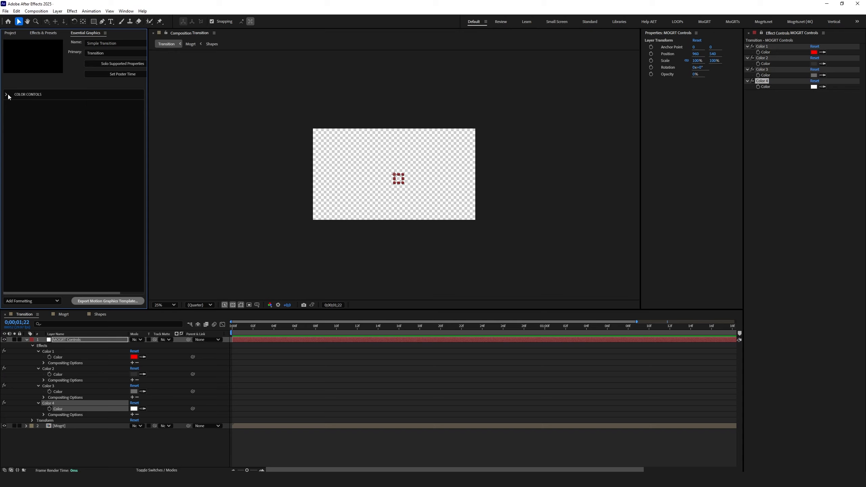
click(8, 96)
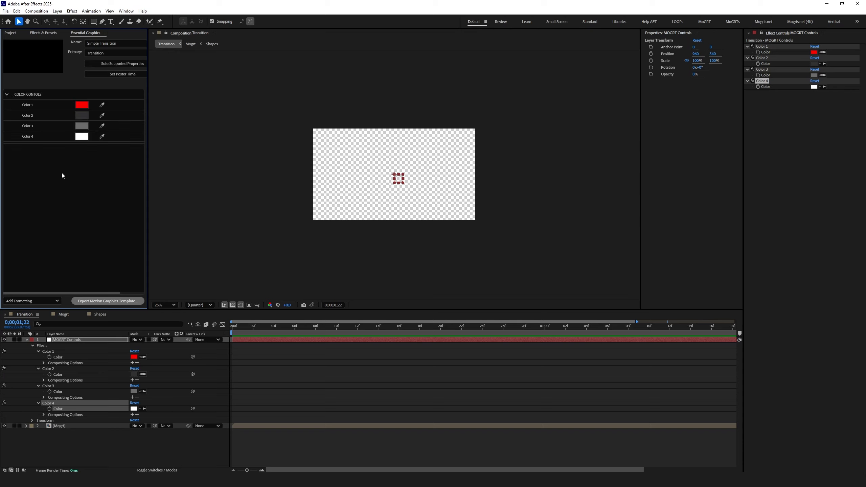
Add a second group named "GENERAL CONTROLS" and place it above the color group.
click(33, 301)
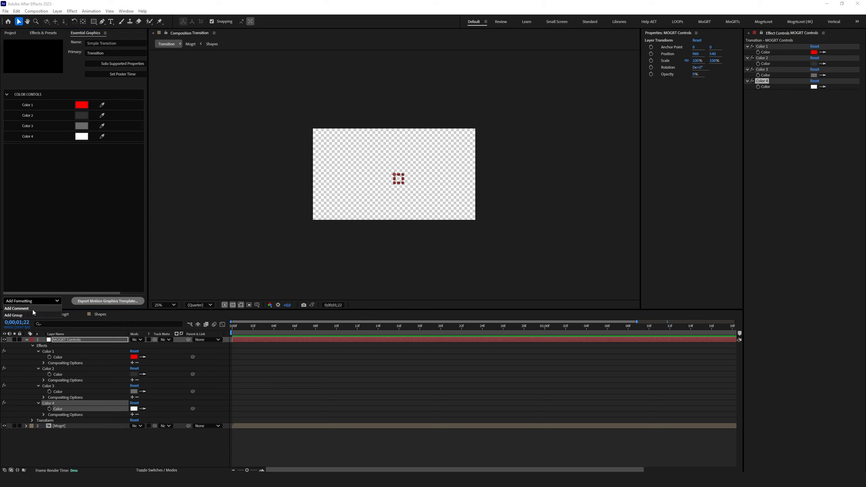
click(20, 311)
click(42, 149)
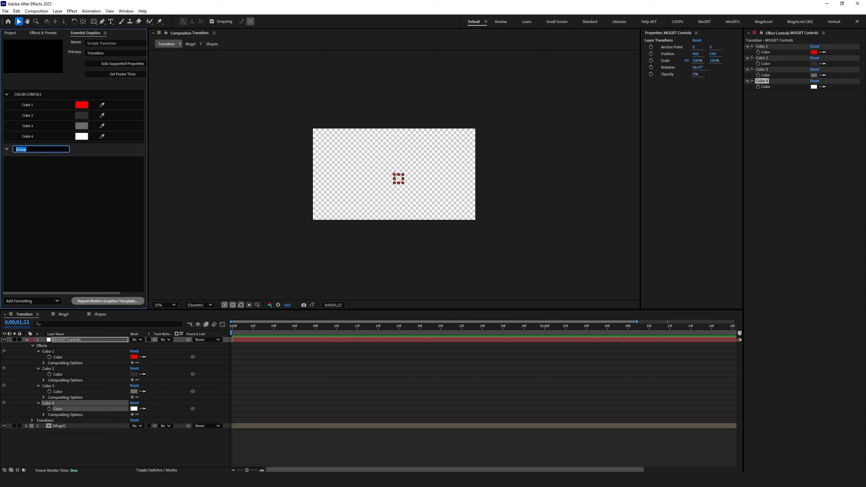
text(GENERAL CONTROLS)
click(71, 198)
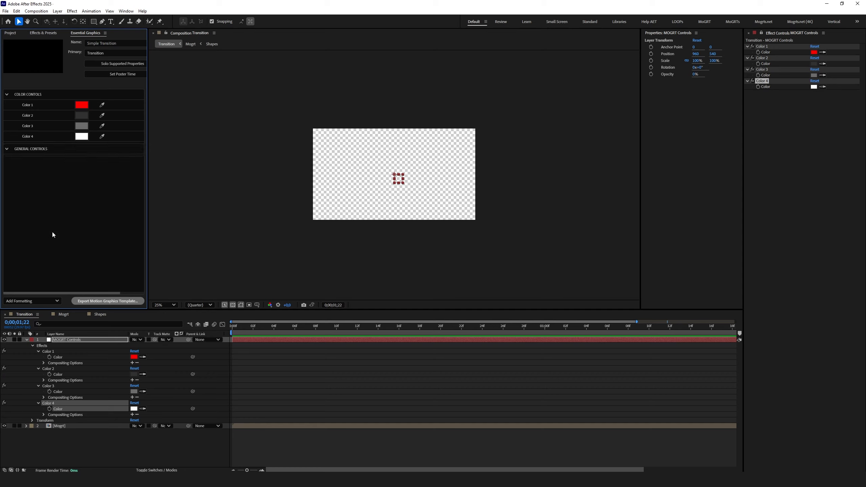
drag(75, 150, 70, 92)
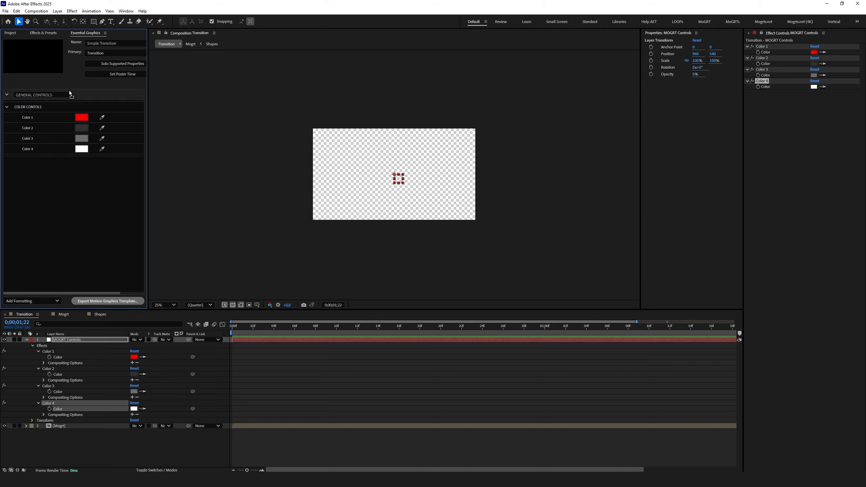
click(53, 191)
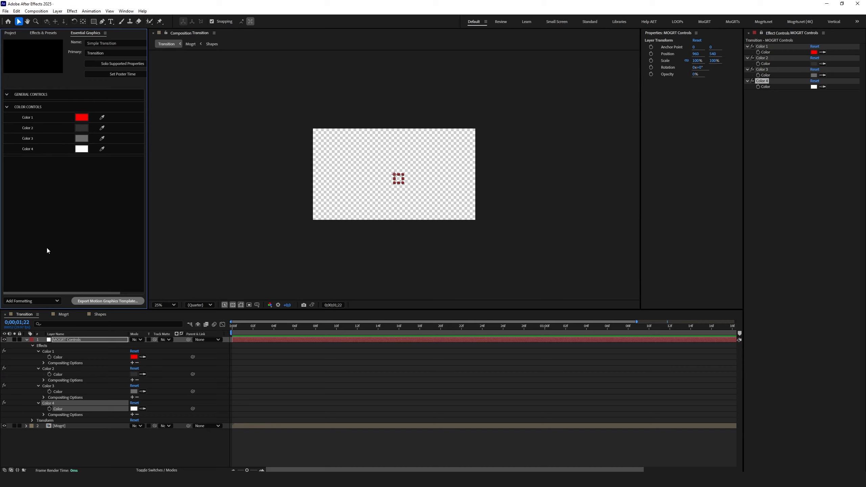
Reveal the Mogrt layer's Position and Scale properties and add both to the GENERAL CONTROLS group.
click(26, 340)
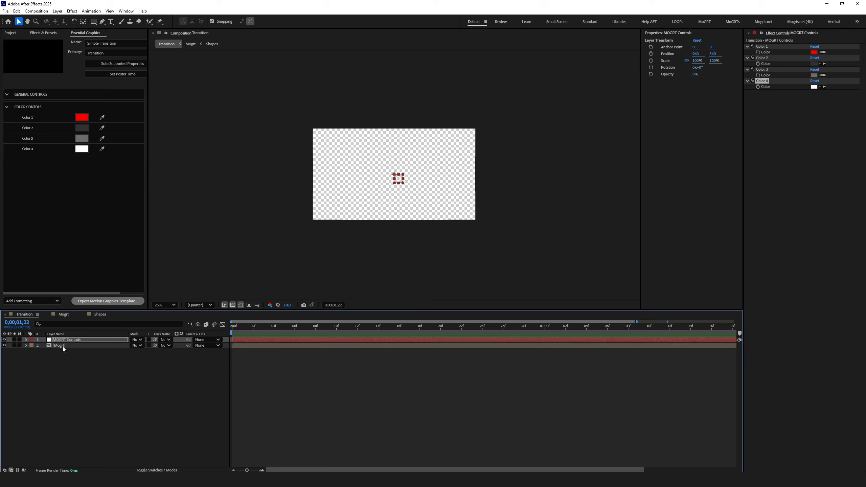
click(63, 346)
key(p)
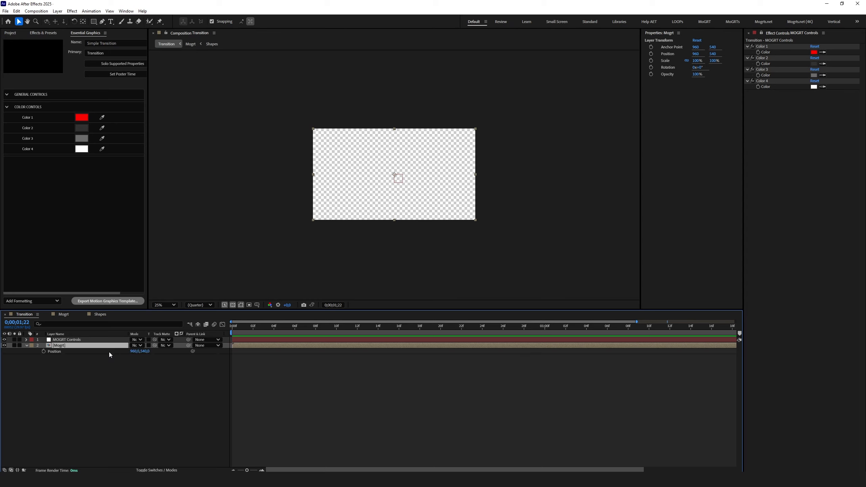
key(shift+s)
drag(53, 358, 37, 101)
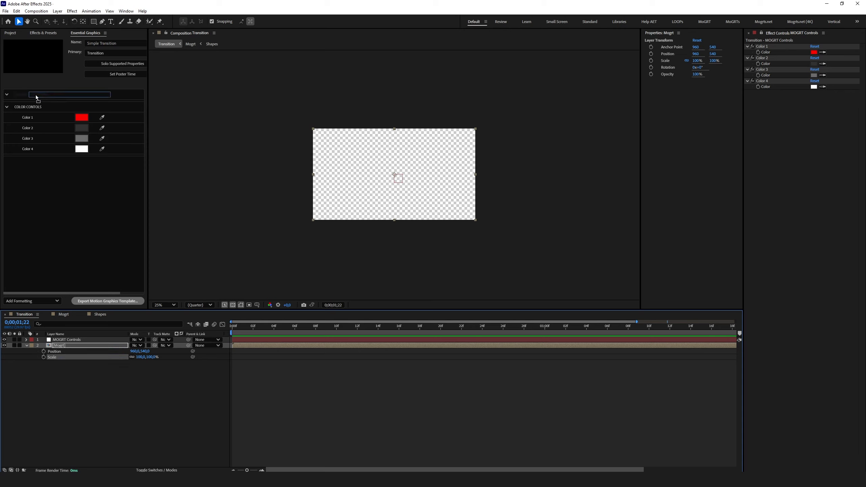
drag(53, 352, 50, 112)
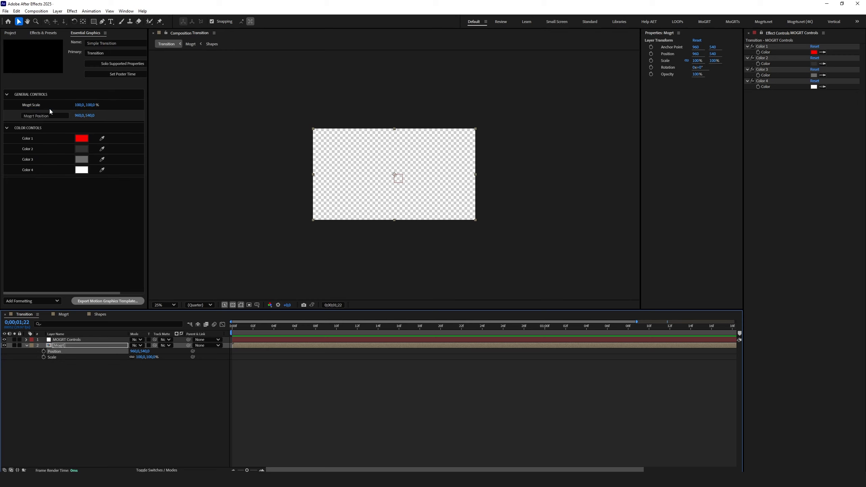
Rename the two general controls to "Scale" and "Position", and collapse both template groups.
click(30, 104)
double_click(30, 105)
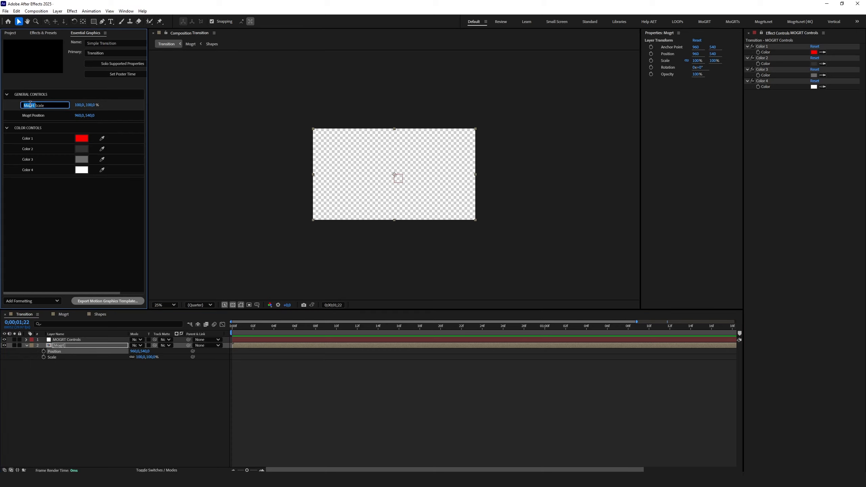
key(BackSpace)
key(Delete)
click(28, 116)
double_click(28, 116)
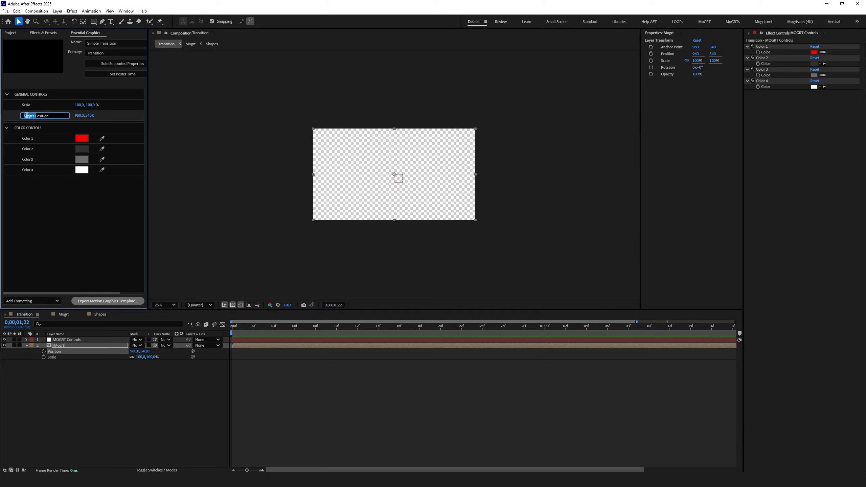
key(BackSpace)
key(Delete)
key(Return)
click(7, 95)
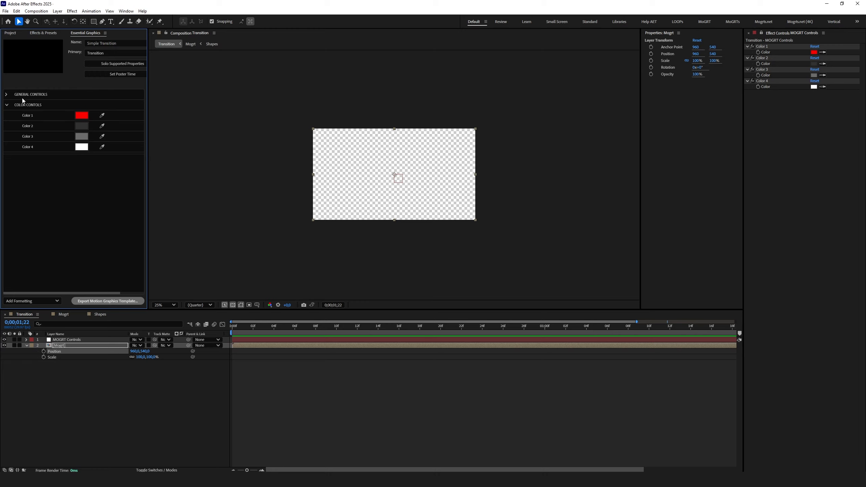
click(7, 106)
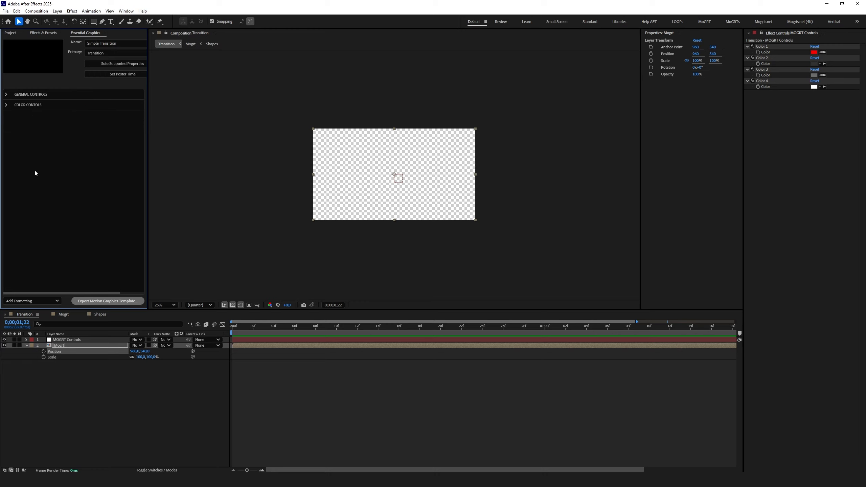
Set the template's poster time to the transition frame at 0;00;00;19.
click(358, 329)
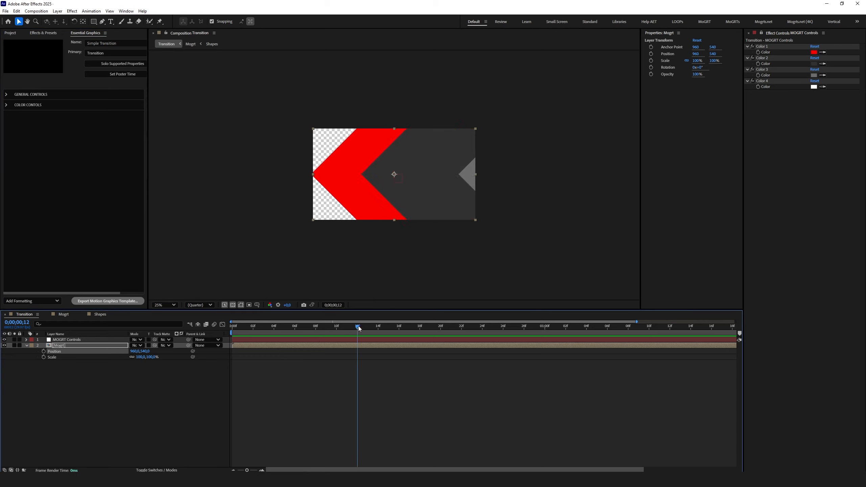
click(387, 328)
drag(385, 328, 431, 328)
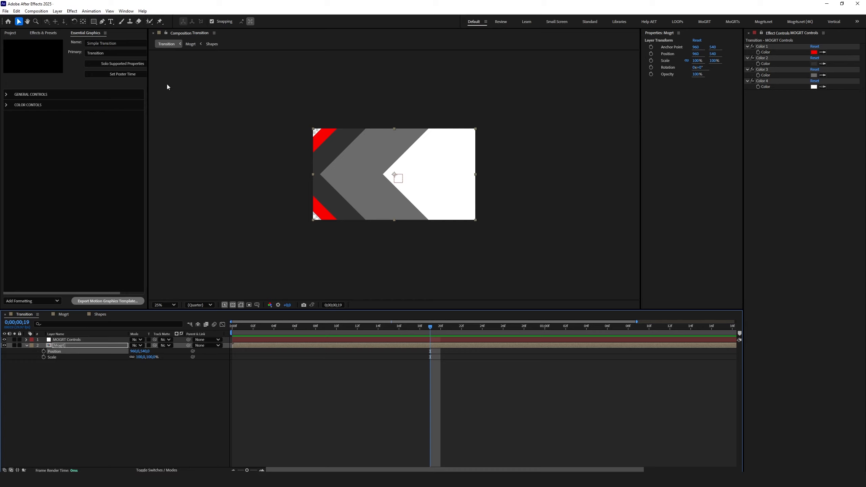
click(124, 77)
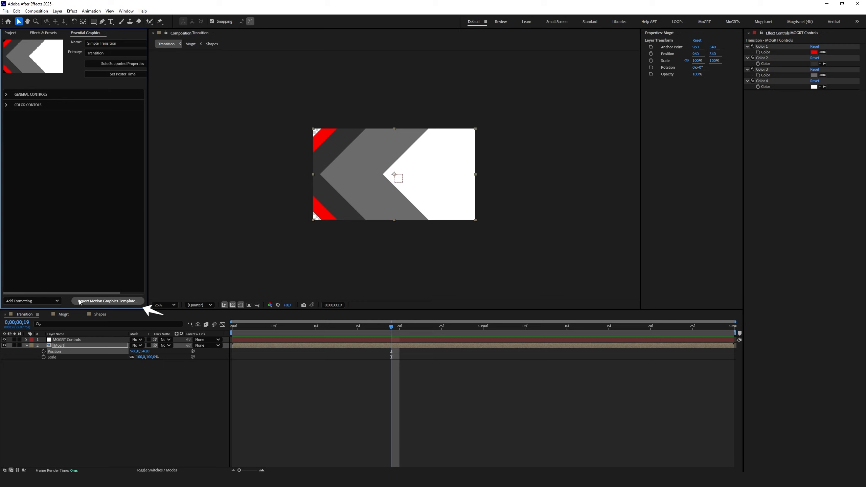
Start exporting the motion graphics template, saving the project, and choose the 09_YT Mogrts folder as destination for Simple Transition.mogrt.
click(106, 302)
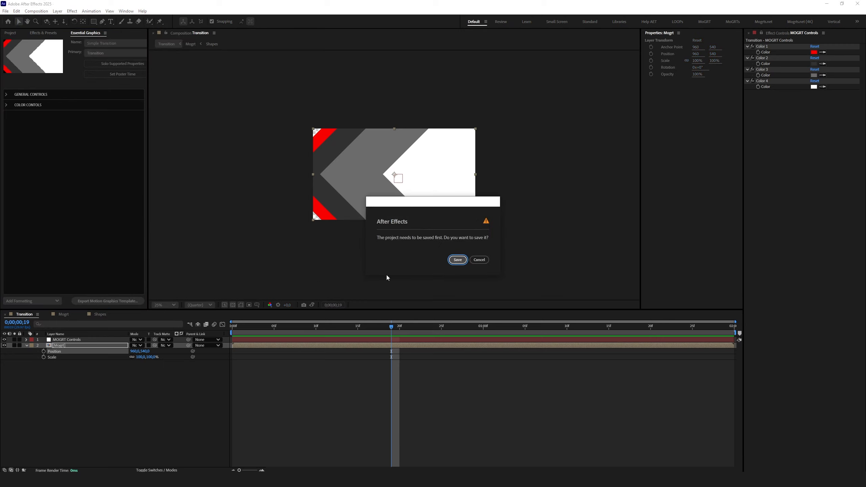
click(458, 260)
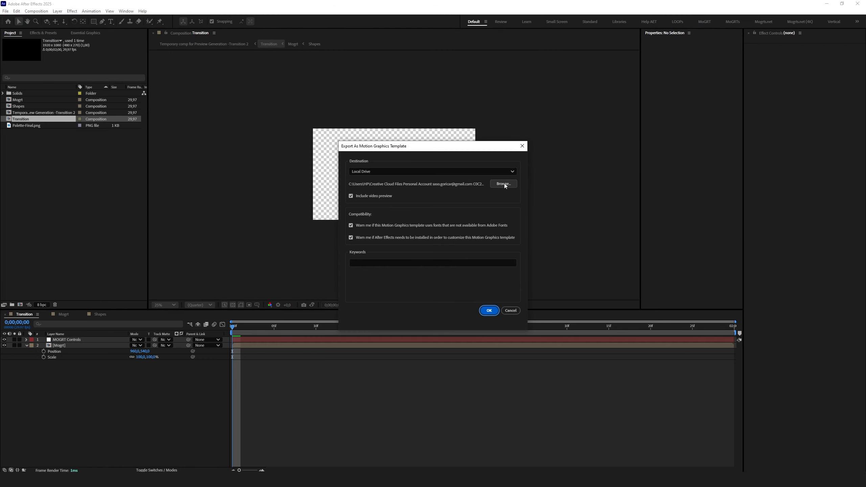
click(503, 184)
click(502, 137)
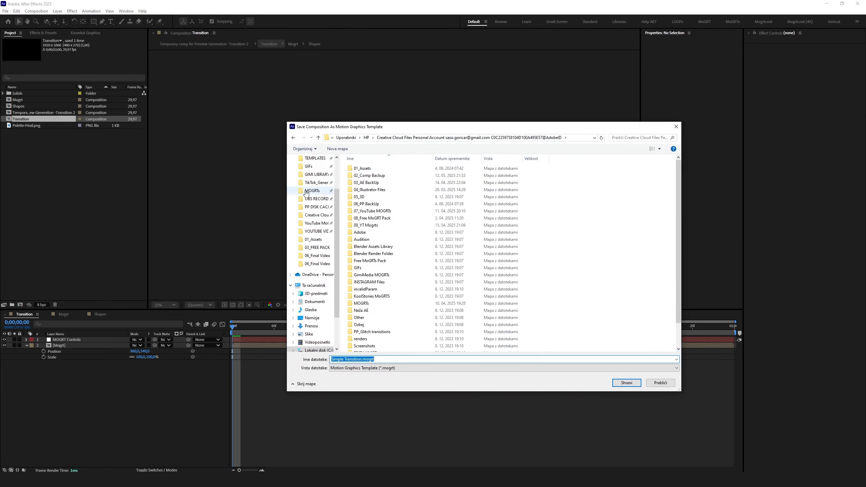
click(315, 215)
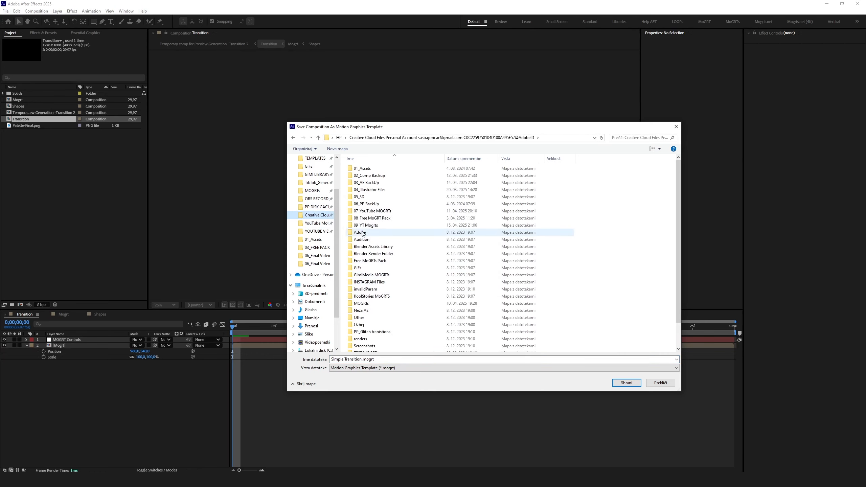
double_click(365, 225)
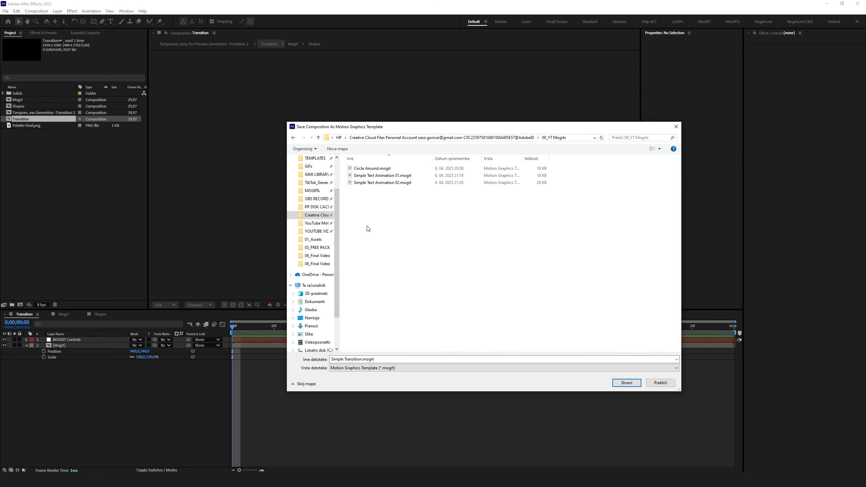
click(626, 383)
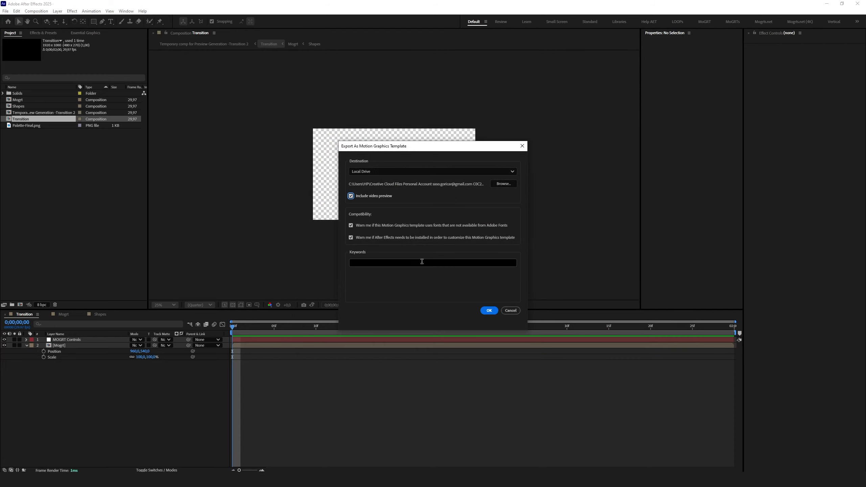
Add the keyword "transition" and export the motion graphics template.
click(418, 262)
text(t)
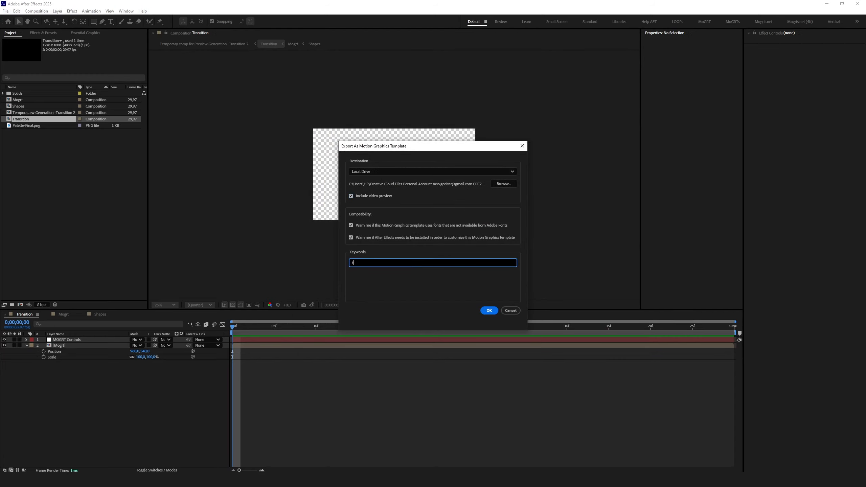
text(ransition)
key(Return)
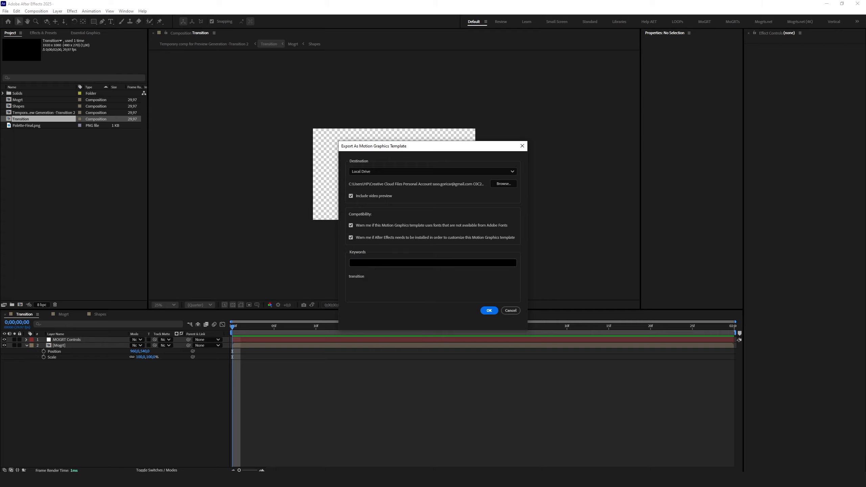
click(486, 310)
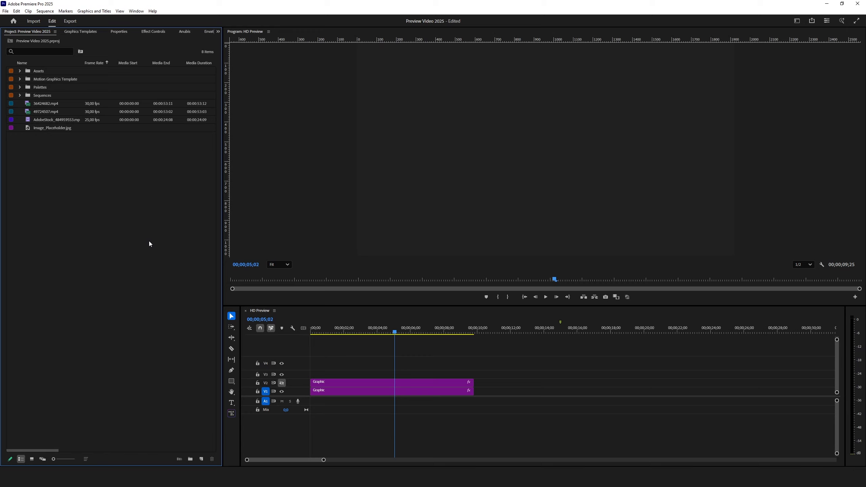
Switch to Premiere Pro and show the Graphics Templates library.
click(79, 32)
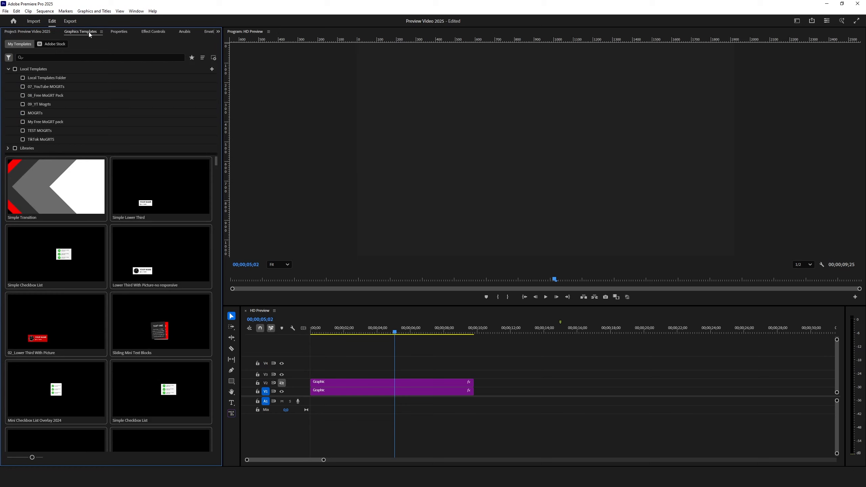
click(136, 11)
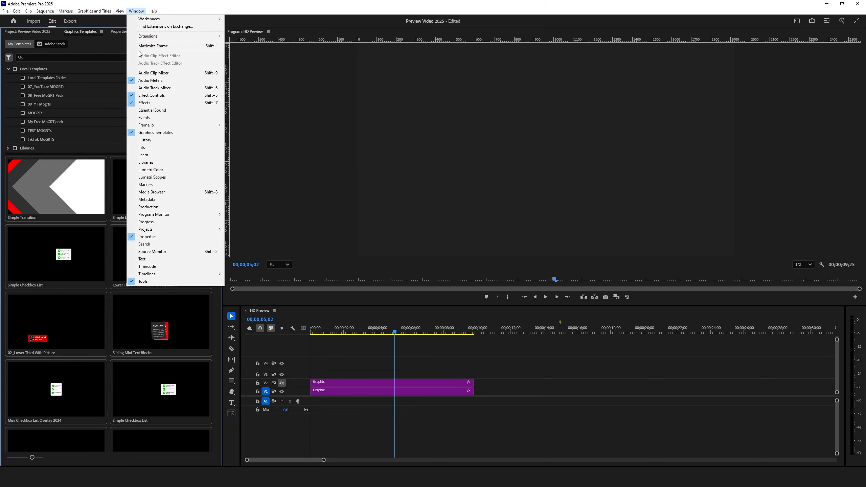
click(155, 132)
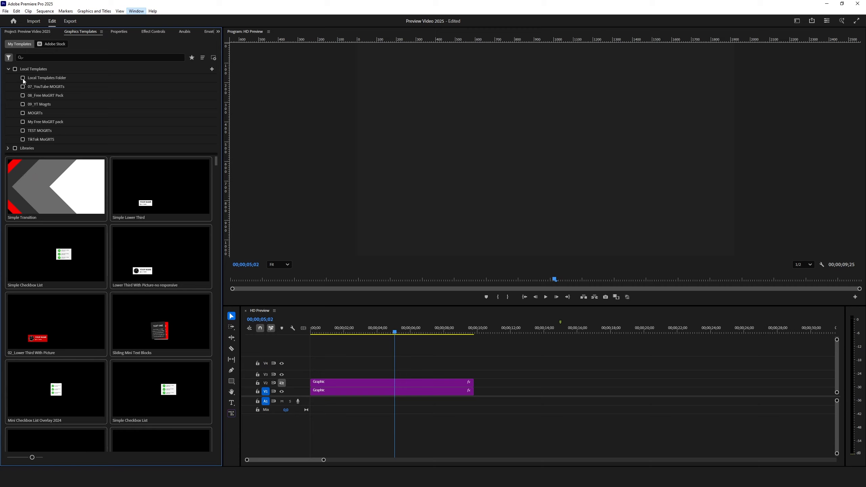
Filter the local templates to 09_YT Mogrts, place Simple Transition on track V3 shortly before two seconds, and preview it at 00;00;02;12.
click(23, 104)
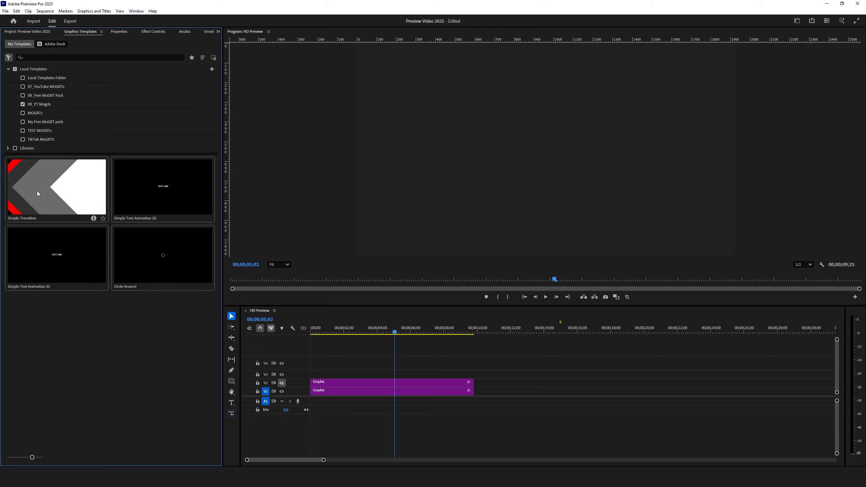
drag(57, 187, 341, 373)
click(340, 331)
drag(340, 330, 351, 333)
scroll(445, 168, down, 1)
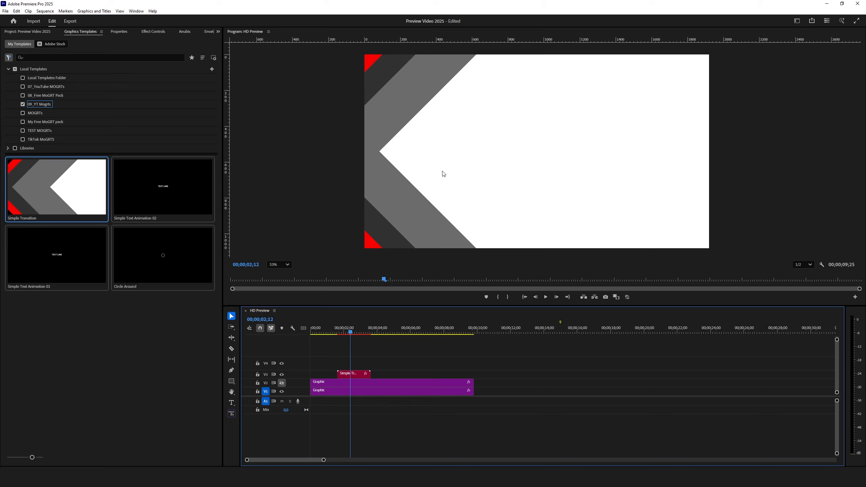
Select the Simple Transition clip on V3 and show its properties with the General Controls group expanded.
click(356, 375)
click(116, 32)
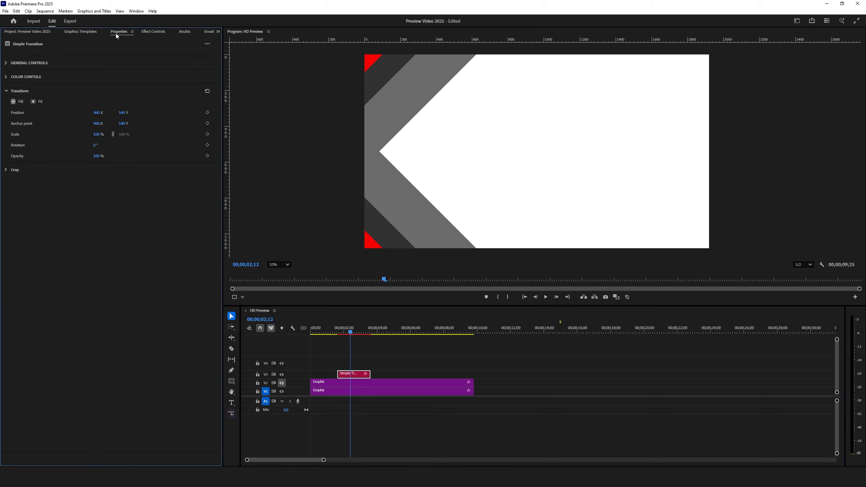
click(137, 12)
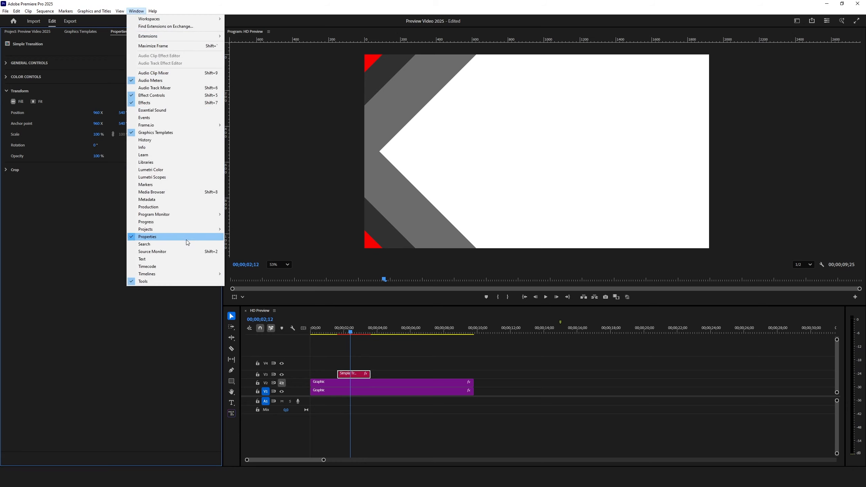
key(Escape)
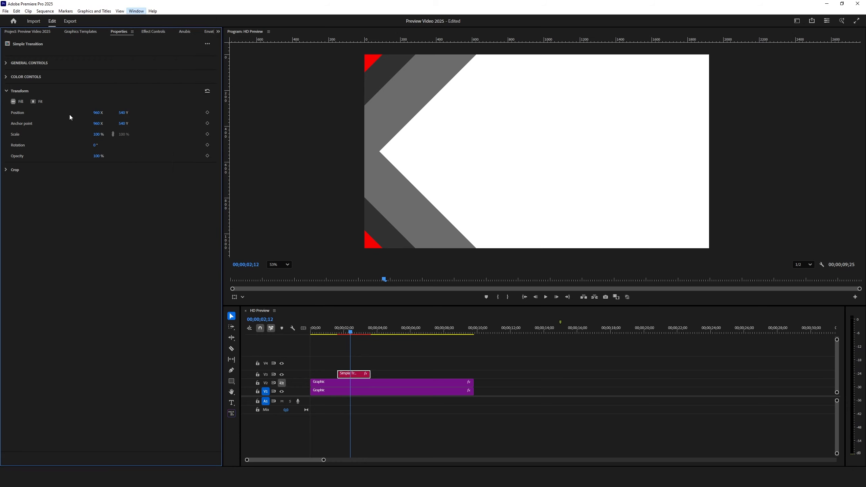
click(21, 63)
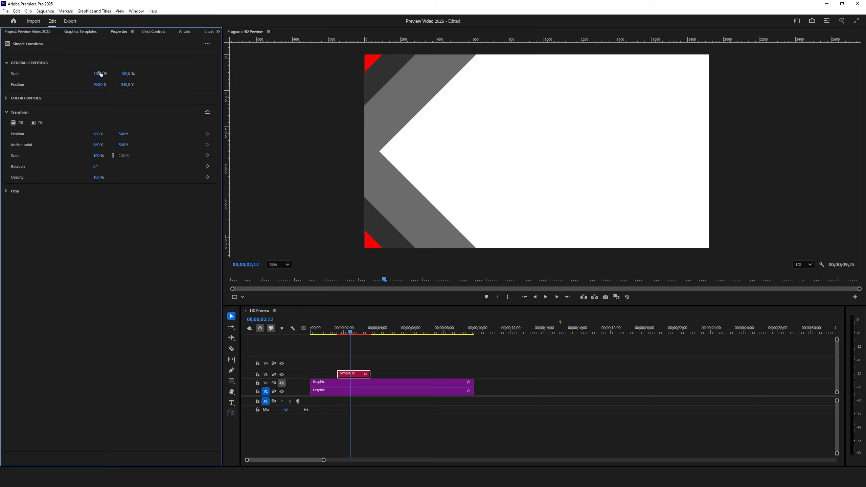
Try changing the clip's general scale and horizontal position controls, moving the transition to X 1015, and undo the changes.
drag(99, 76, 128, 96)
key(ctrl+z)
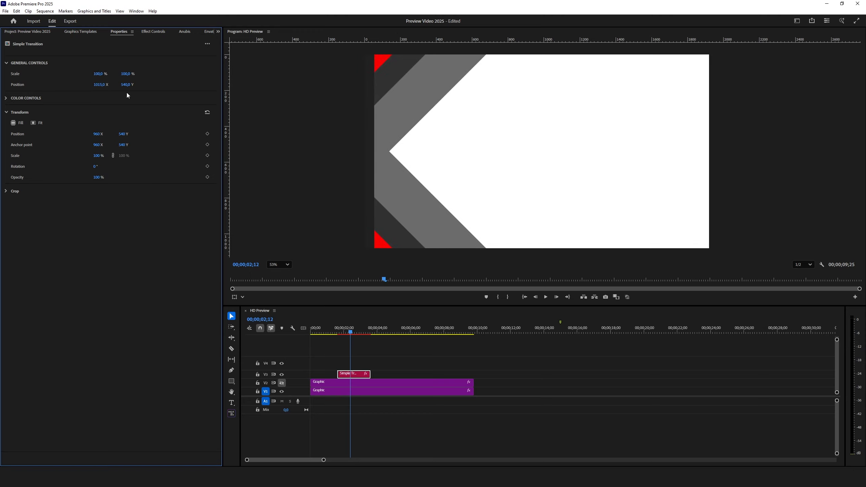
key(ctrl+z)
Expand the clip's color controls, show the frame at 00;00;02;07, and set Color 1 to green.
click(10, 101)
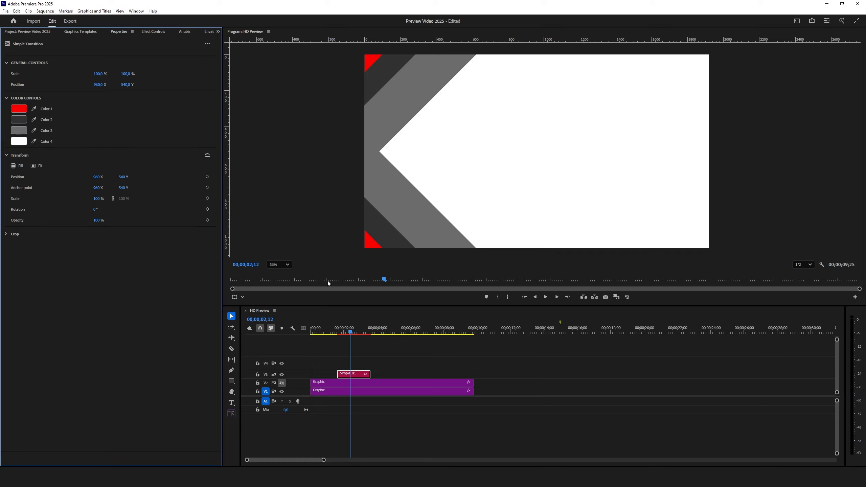
click(348, 331)
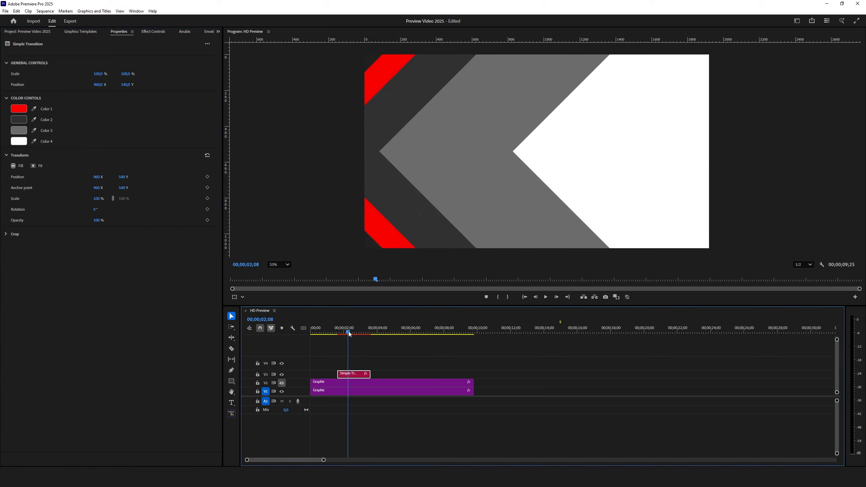
click(348, 331)
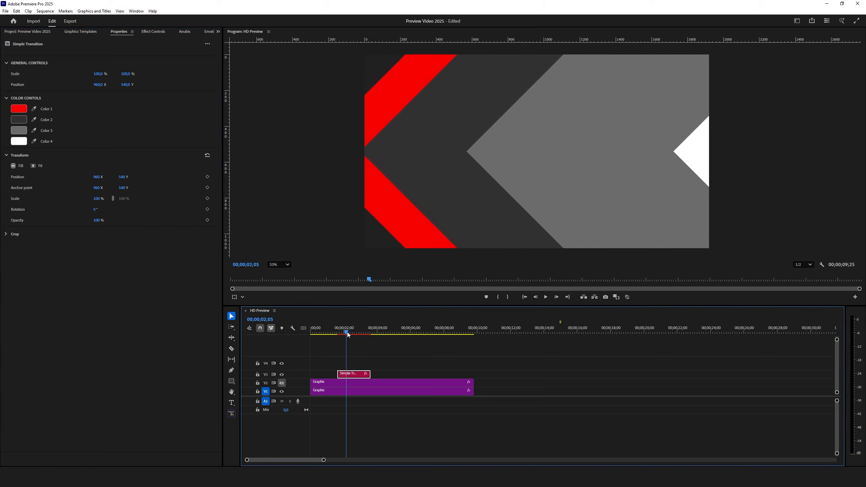
click(348, 331)
click(29, 111)
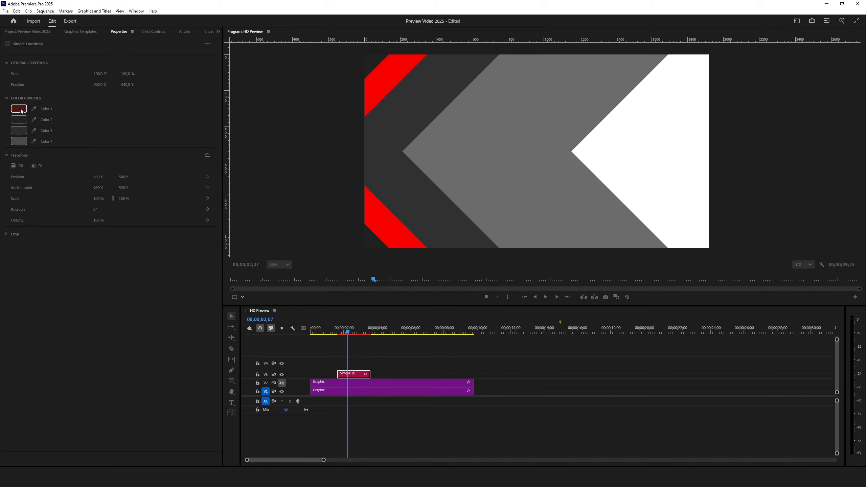
click(445, 219)
drag(416, 222, 460, 243)
click(480, 291)
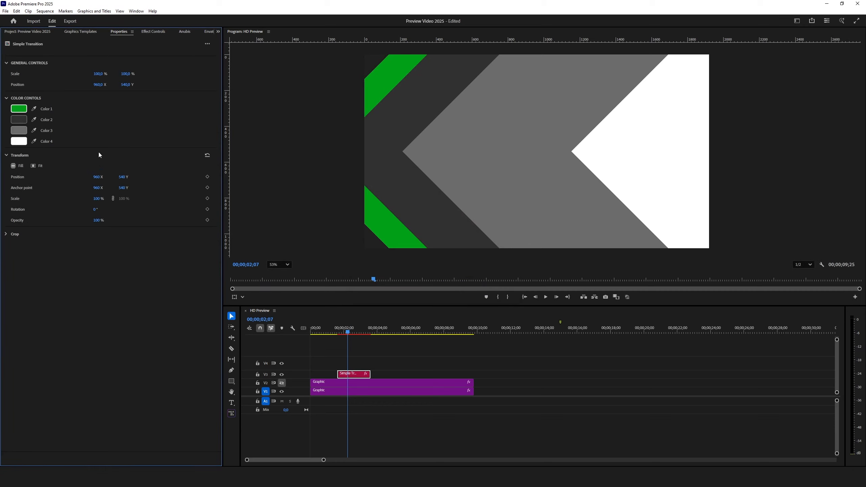
Set the transition's Color 2 to blue (00689E) and Color 3 to orange (C26900).
click(21, 120)
drag(448, 243, 451, 242)
click(480, 291)
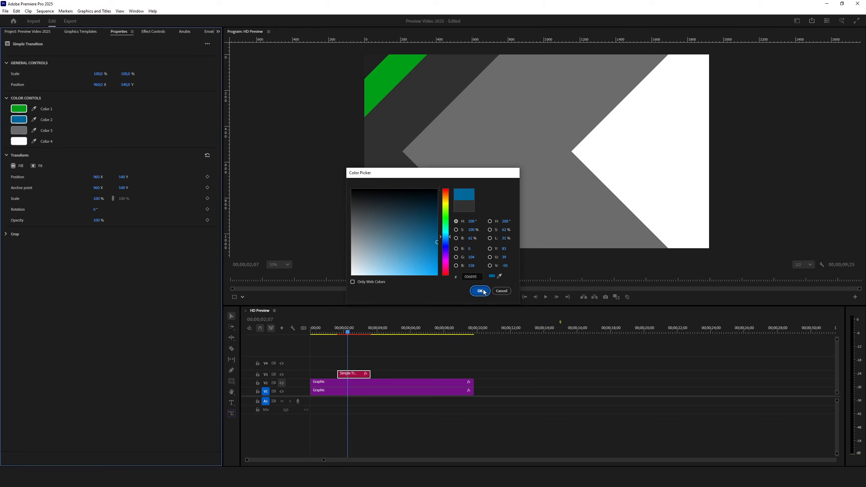
click(29, 131)
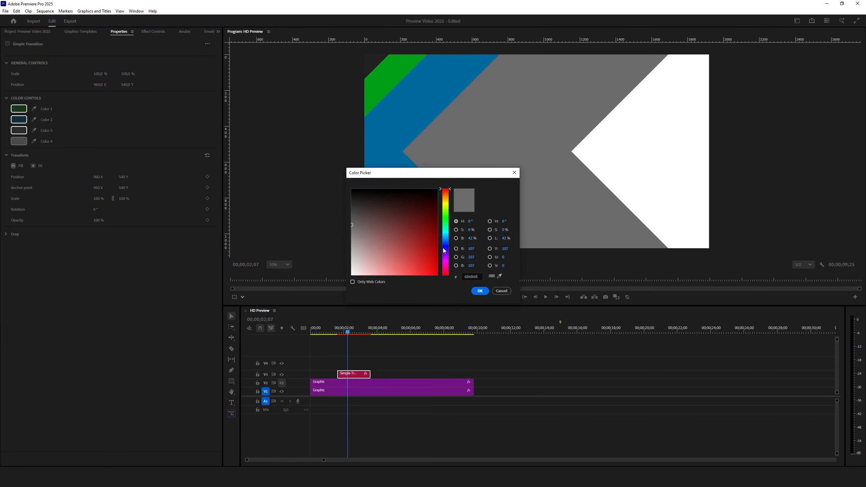
mouse_move(447, 218)
mouse_down()
mouse_move(448, 198)
mouse_move(426, 217)
mouse_move(480, 253)
mouse_up()
click(480, 291)
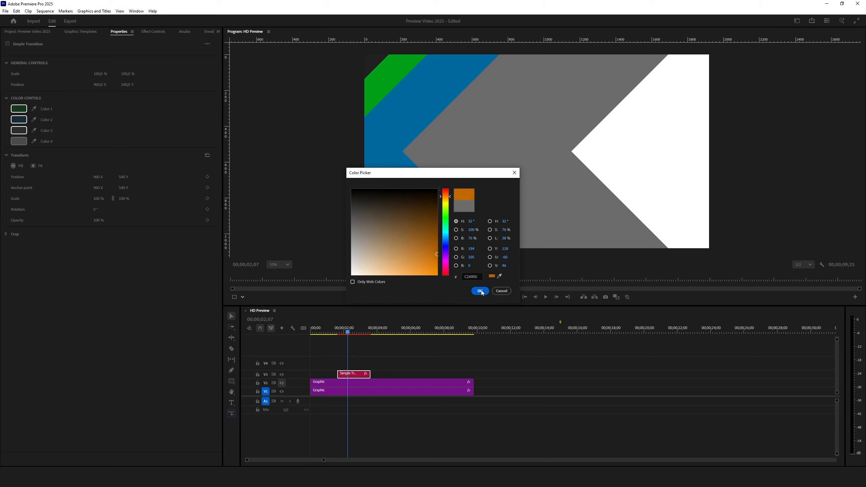
Set the transition's Color 4 to light gray (BABABA) and collapse the General Controls group.
click(18, 141)
drag(394, 249, 318, 252)
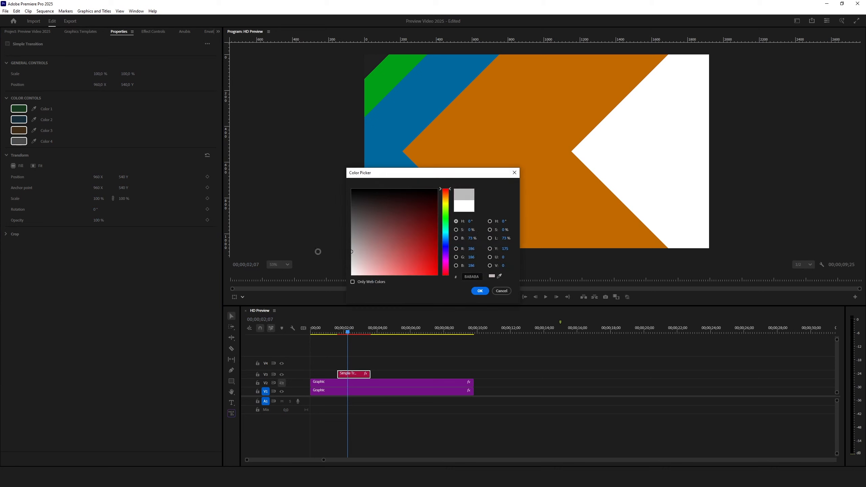
click(479, 290)
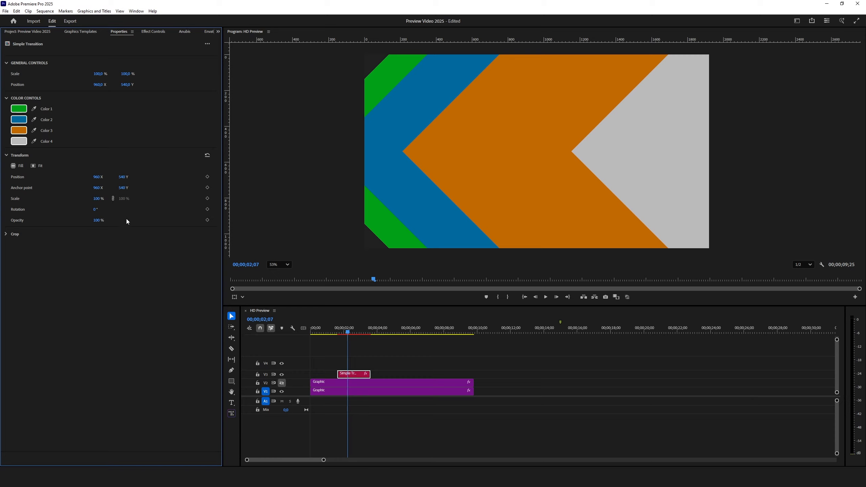
click(18, 156)
click(16, 157)
click(27, 64)
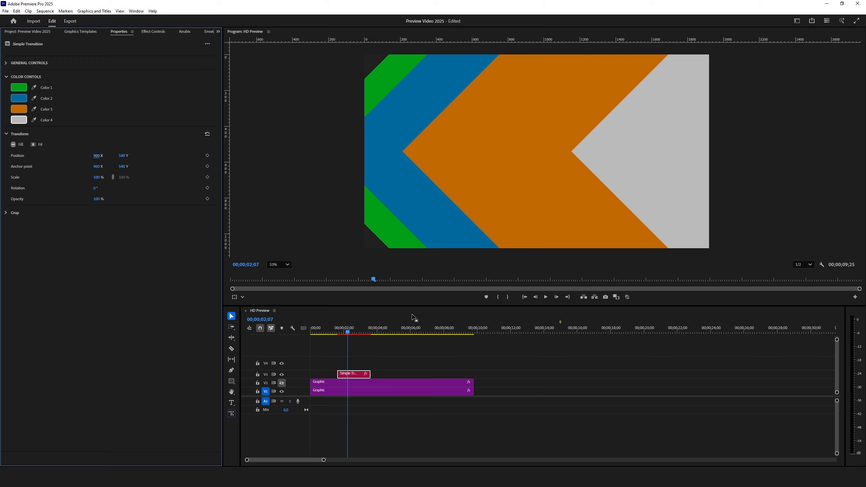
Place the Simple Transitions template from 08_Free MoGRT Pack on V3 after the first transition and preview it at 00;00;05;03.
click(80, 32)
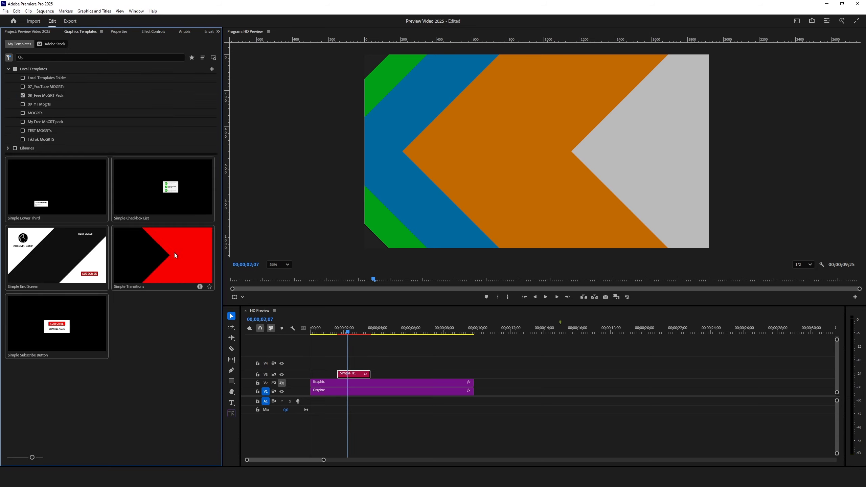
drag(174, 253, 380, 378)
click(396, 332)
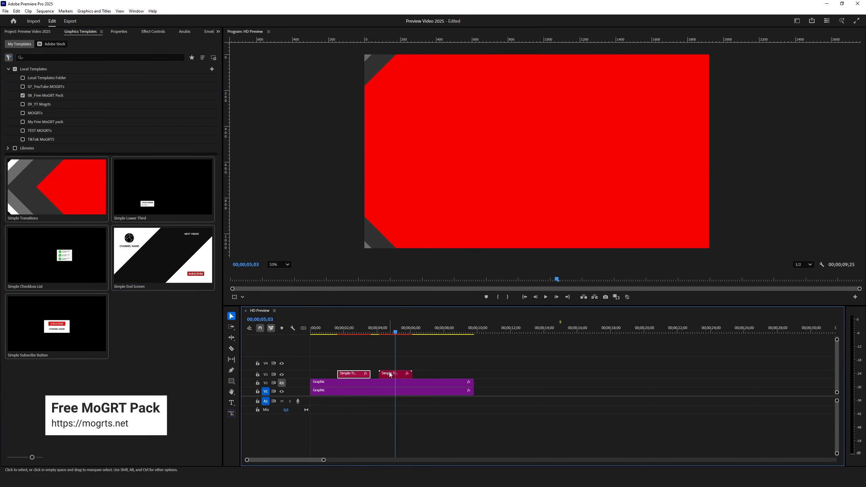
Select the newly placed Simple Transitions clip and show its Transition Controls properties.
click(390, 375)
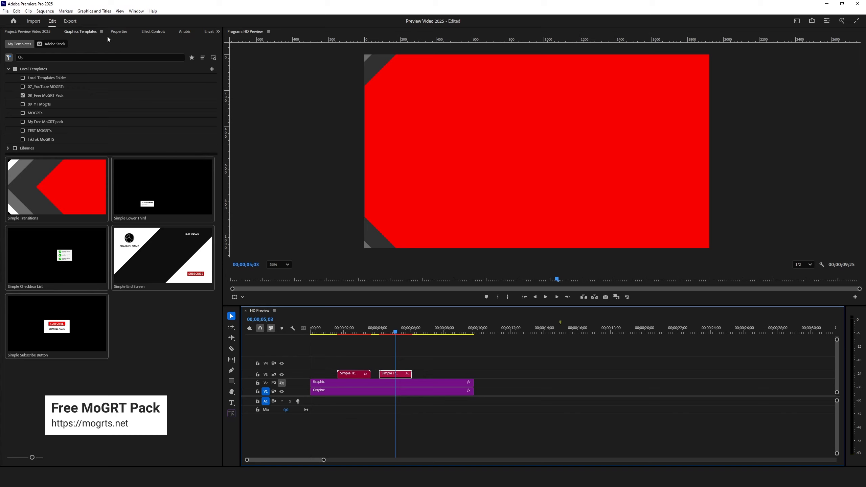
click(119, 31)
click(14, 65)
Try the Transition 3 and Transition 4 styles on the second clip, previewing Transition 4 up to 00;00;05;17.
click(39, 86)
click(39, 93)
click(59, 81)
click(47, 108)
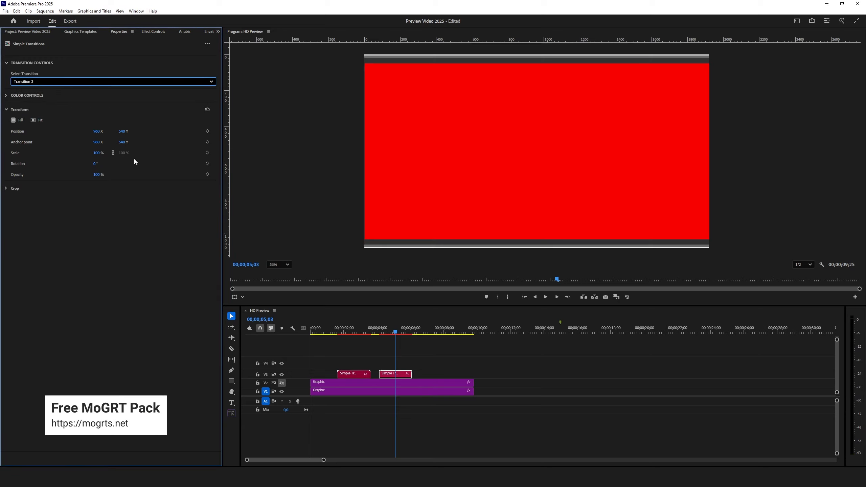
click(78, 82)
click(42, 116)
drag(390, 333, 404, 338)
Set the second clip's transition style to Transition 1.
click(56, 82)
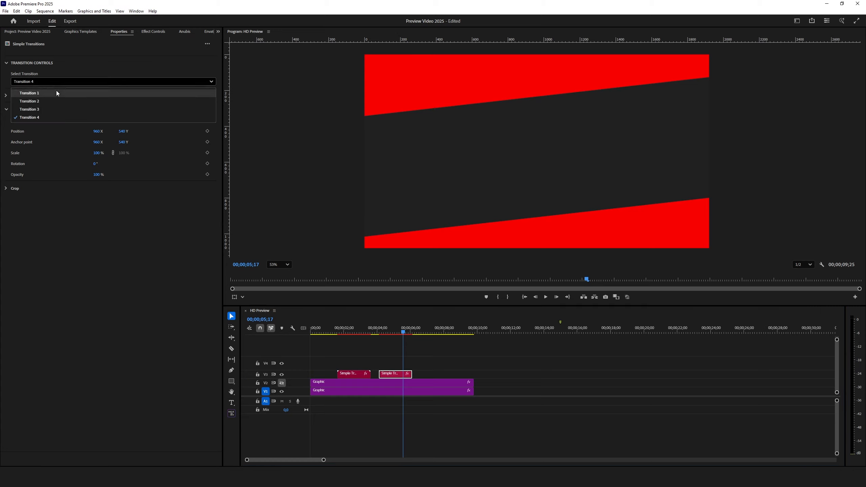
click(57, 93)
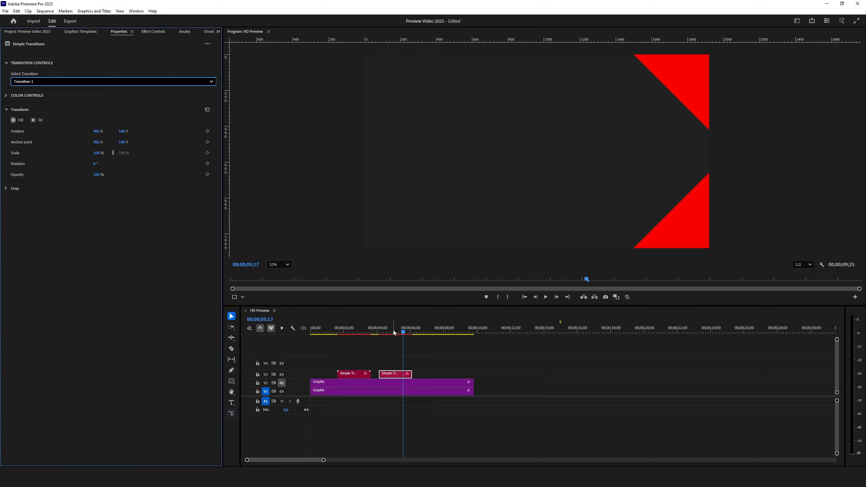